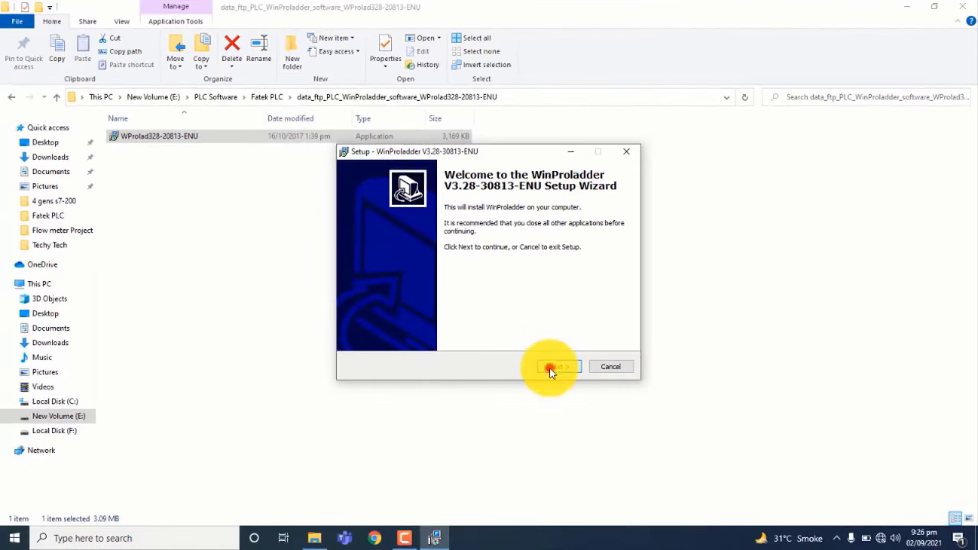
Install WinProladder V3.28 into the existing Fatek\WinProladder folder, keeping the Fatek PLC Start Menu folder and the .pdw file association
{"action": "left_click", "coordinate": [549, 367]}
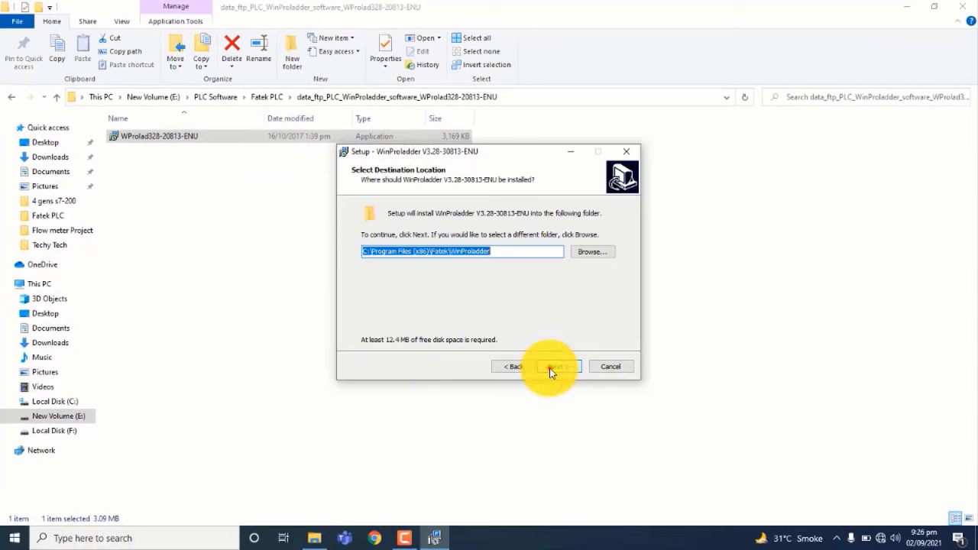
{"action": "left_click", "coordinate": [549, 368]}
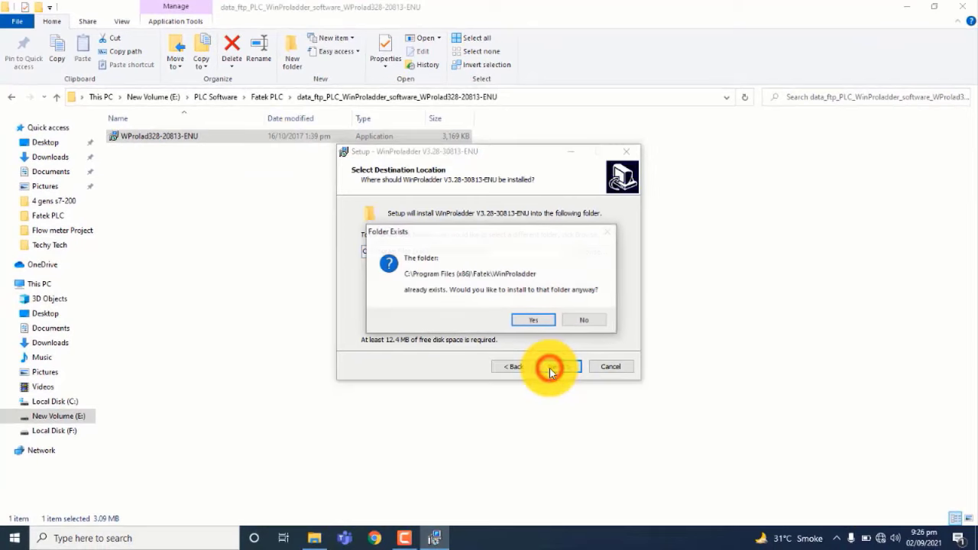
{"action": "left_click", "coordinate": [537, 320]}
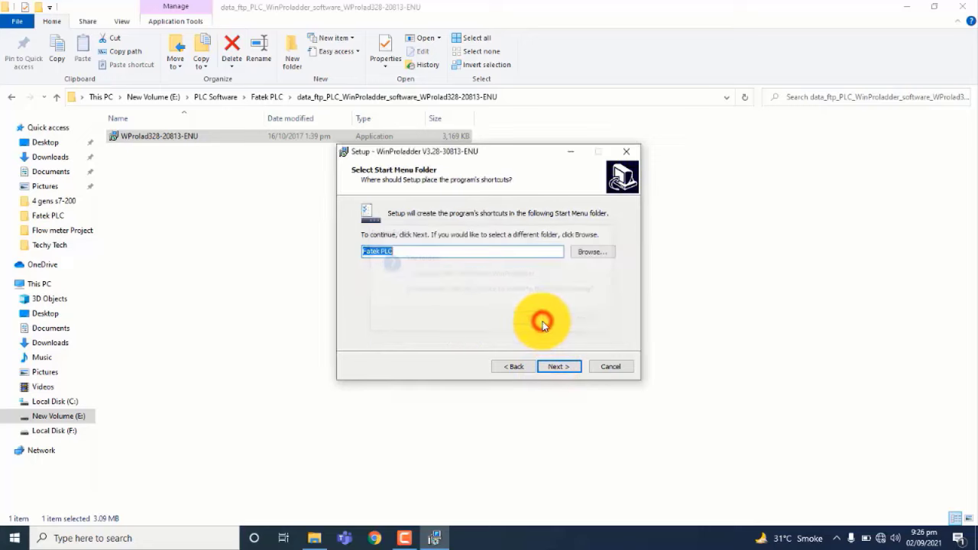
{"action": "left_click", "coordinate": [558, 368]}
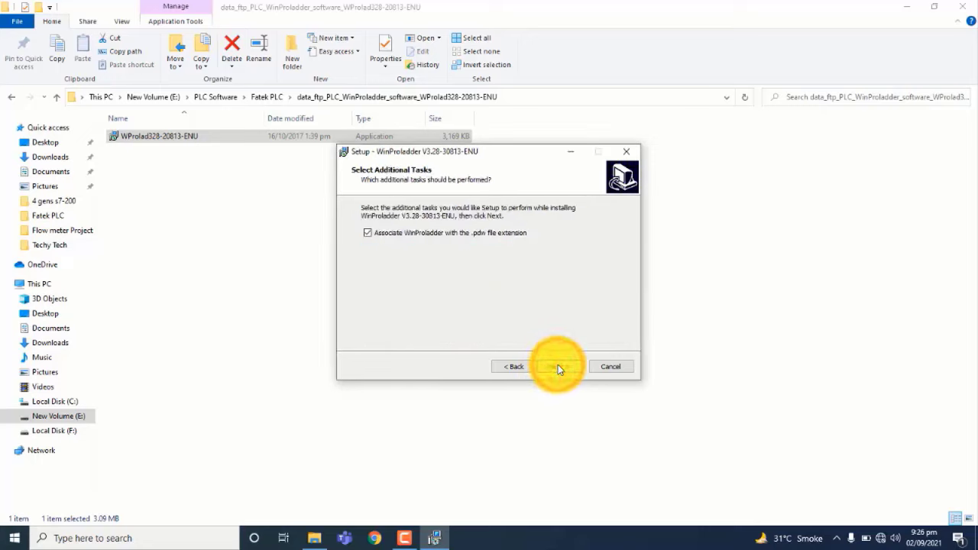
{"action": "left_click", "coordinate": [558, 367]}
{"action": "left_click", "coordinate": [558, 368]}
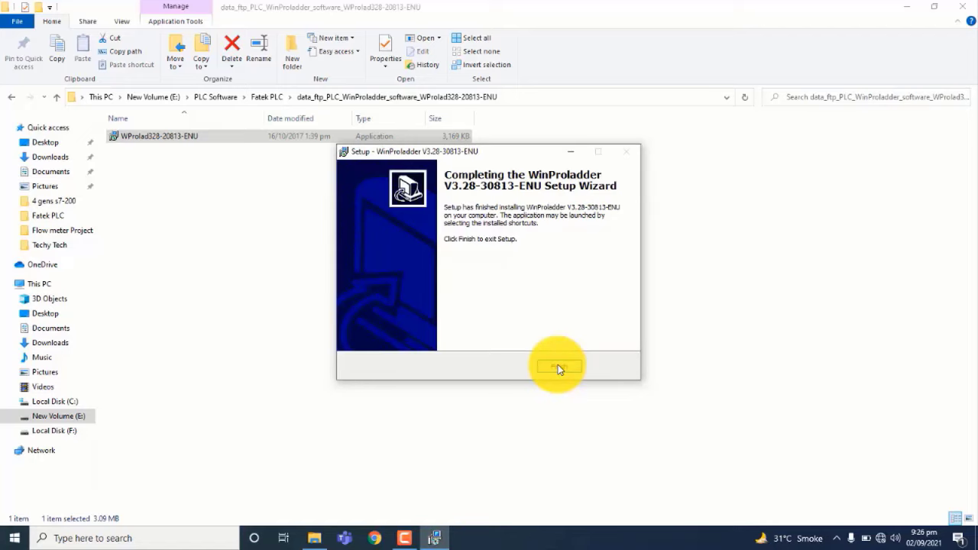
{"action": "left_click", "coordinate": [558, 367]}
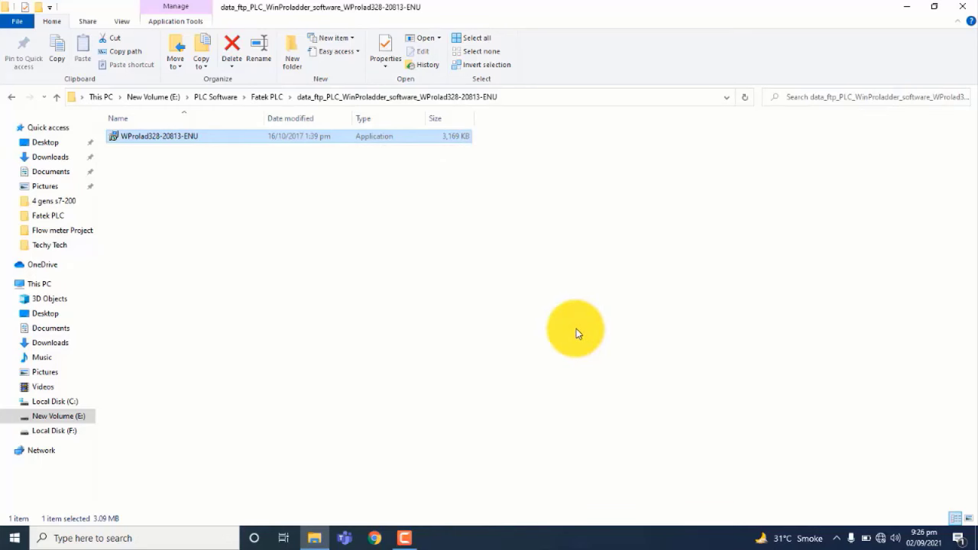
Switch to WinProladder from the desktop and create a new project with the default name and the FBe-20MC model
{"action": "left_click", "coordinate": [914, 6]}
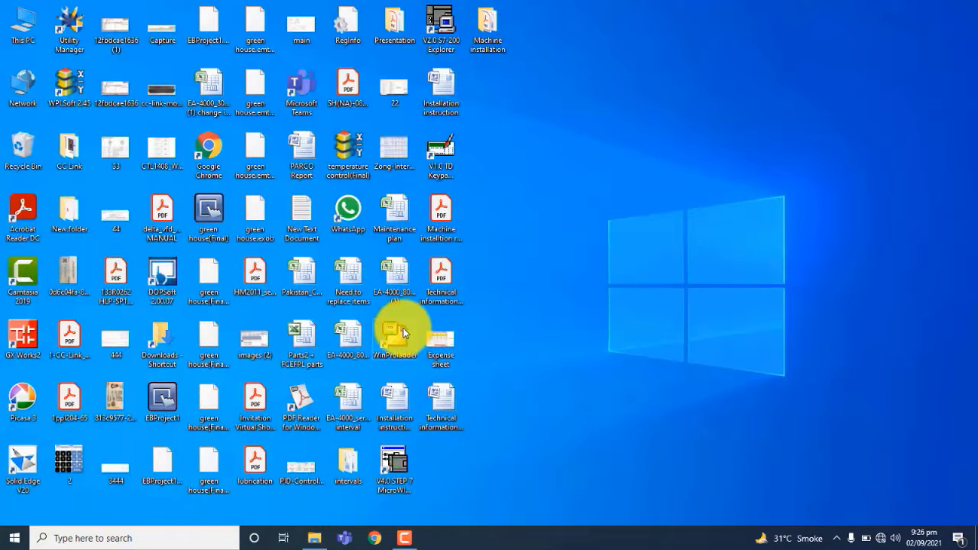
{"action": "double_click", "coordinate": [403, 331]}
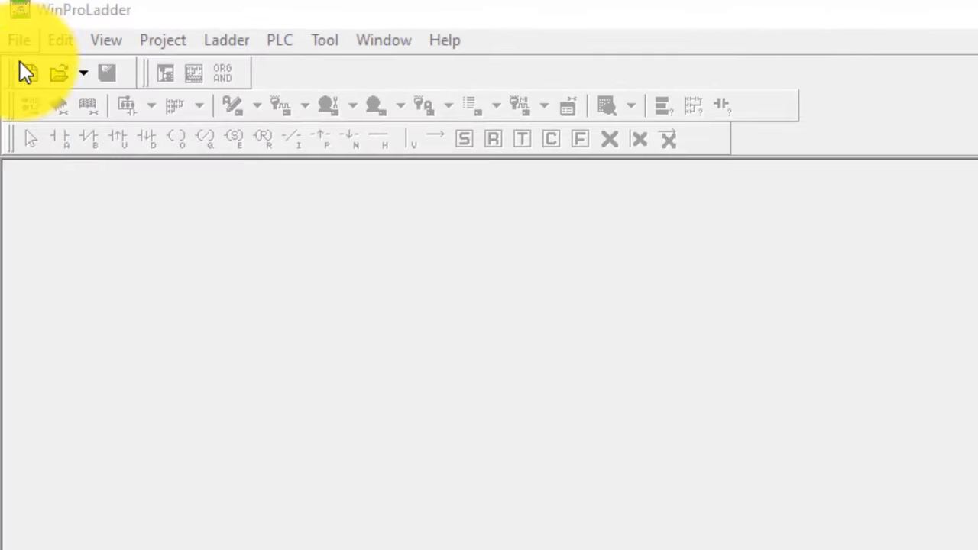
{"action": "left_click", "coordinate": [17, 39]}
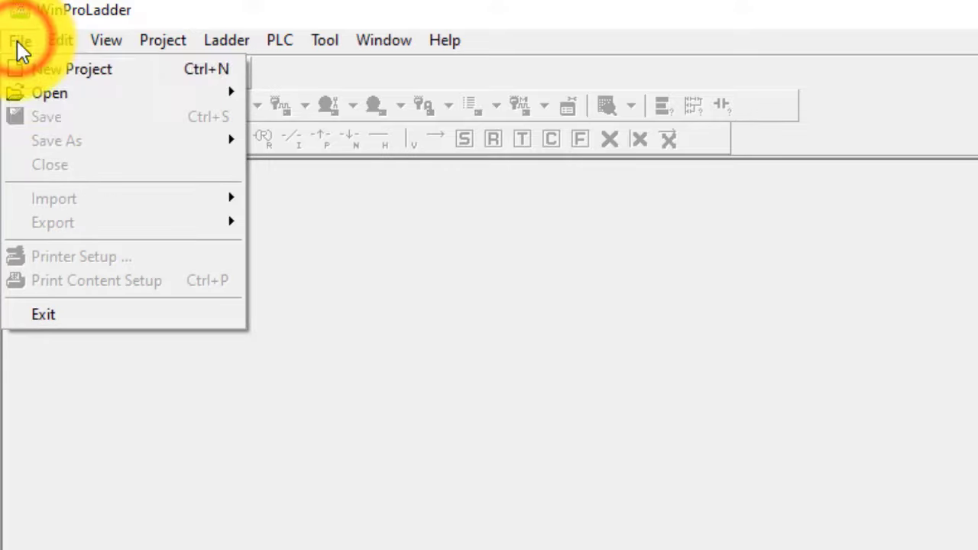
{"action": "left_click", "coordinate": [30, 64]}
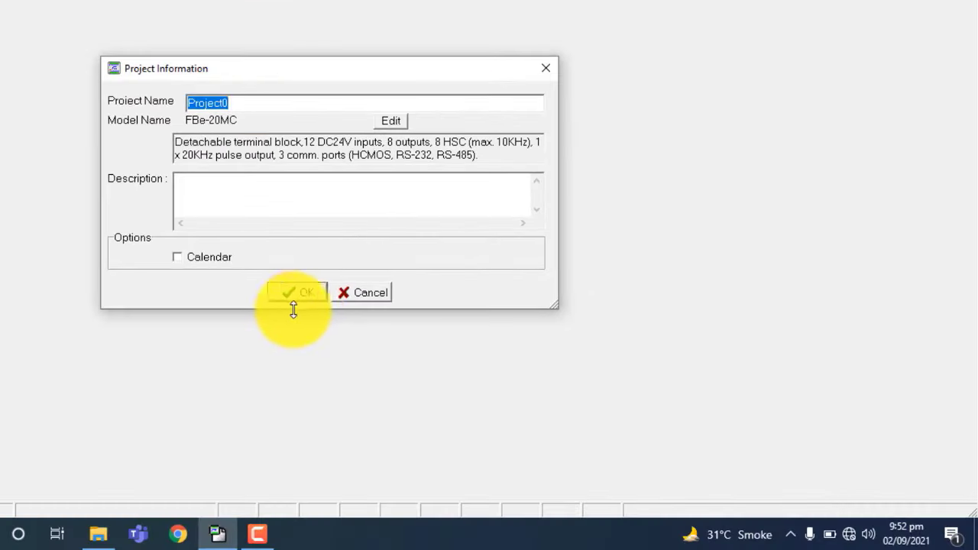
{"action": "left_click", "coordinate": [295, 291]}
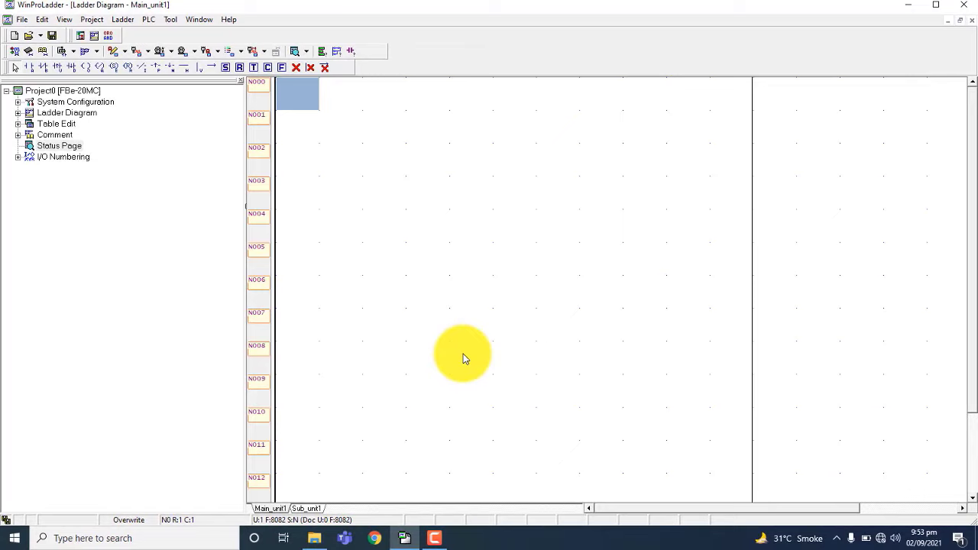
Start another new project and name it Introduction
{"action": "left_click", "coordinate": [21, 19]}
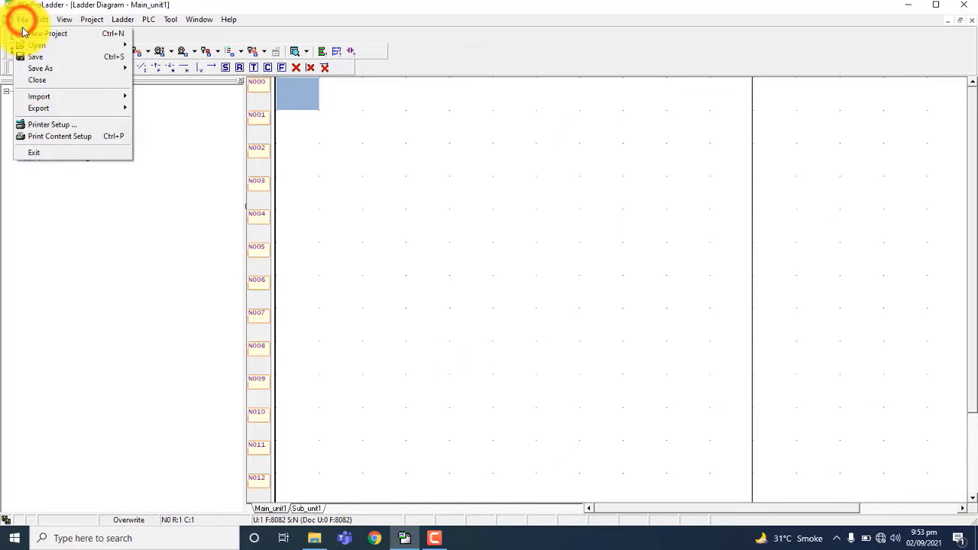
{"action": "left_click", "coordinate": [23, 31]}
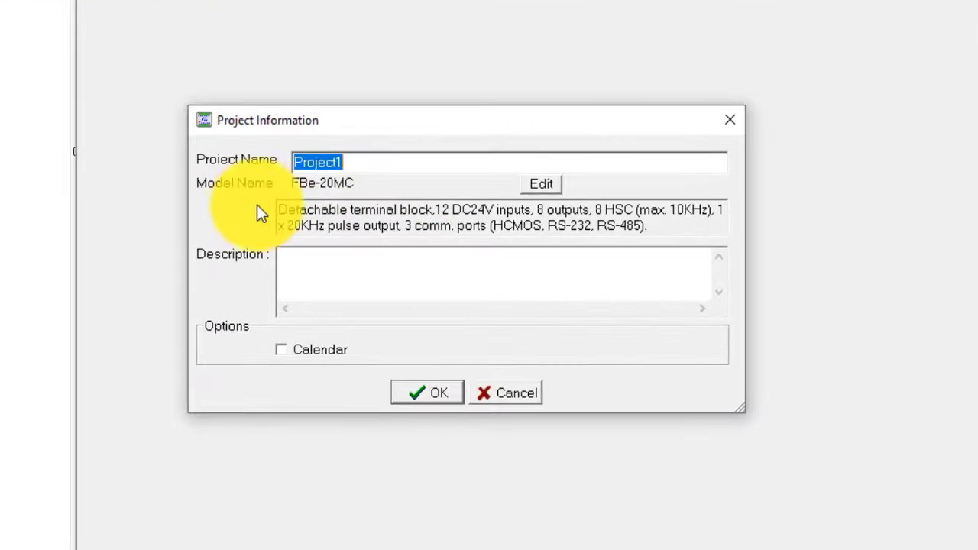
{"action": "double_click", "coordinate": [341, 160]}
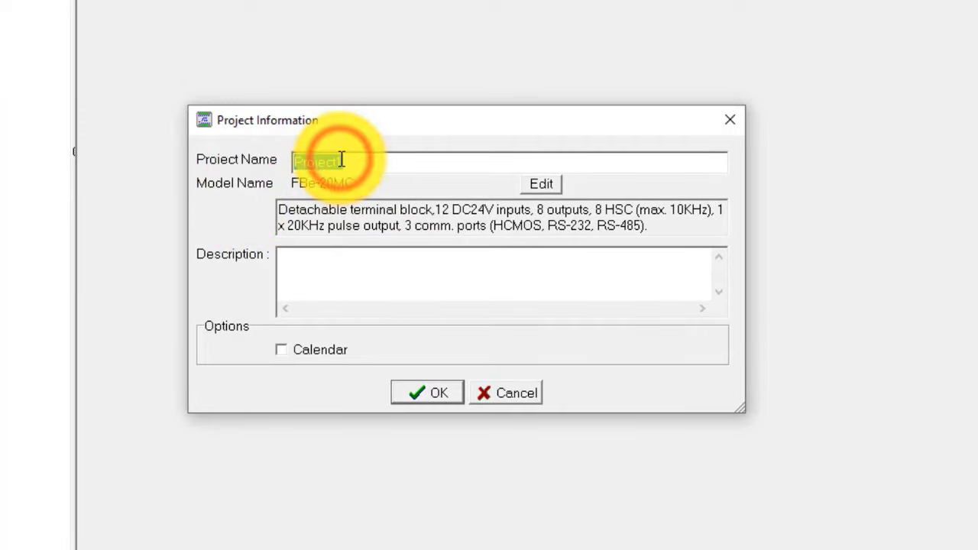
{"action": "key", "text": "BackSpace"}
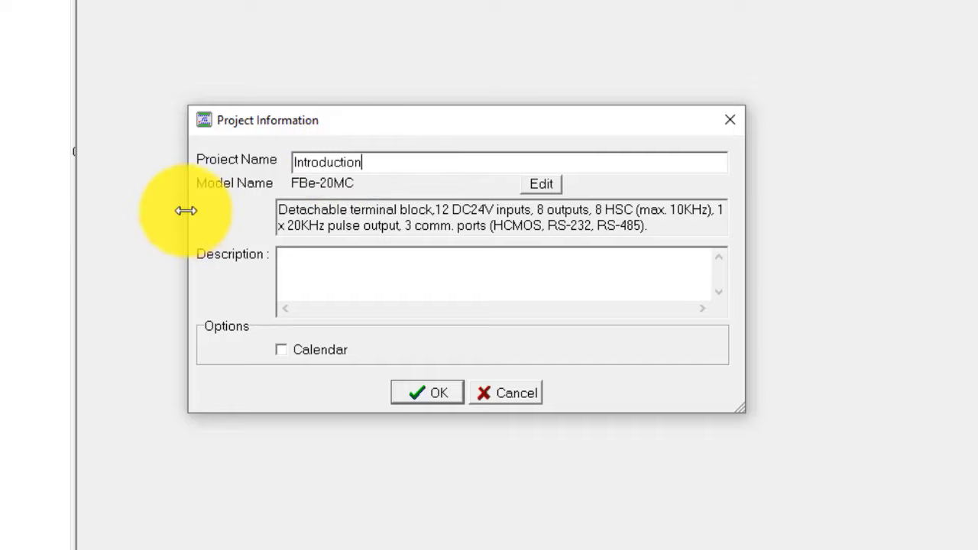
Set the PLC model to series FBs, 24 points, model MA, and create the project
{"action": "left_click", "coordinate": [540, 184]}
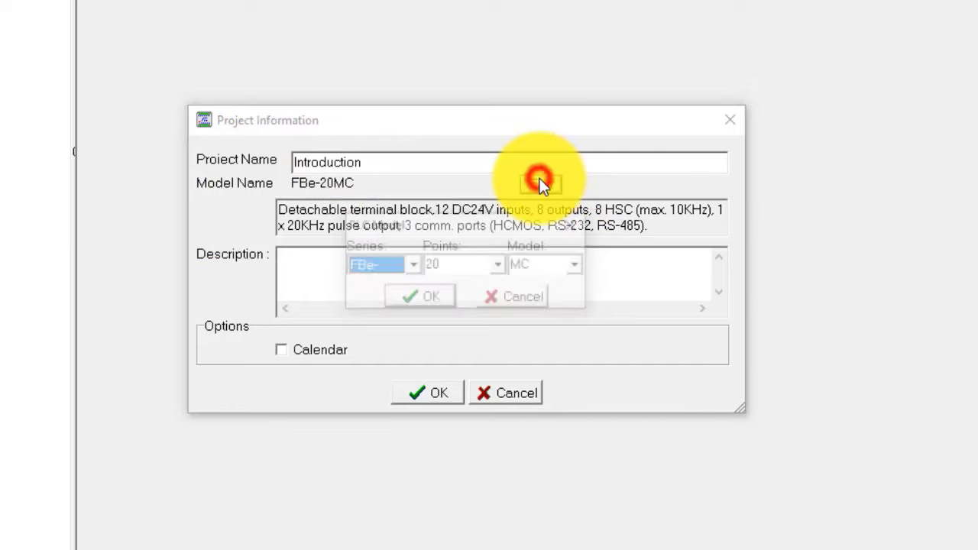
{"action": "left_click", "coordinate": [411, 265]}
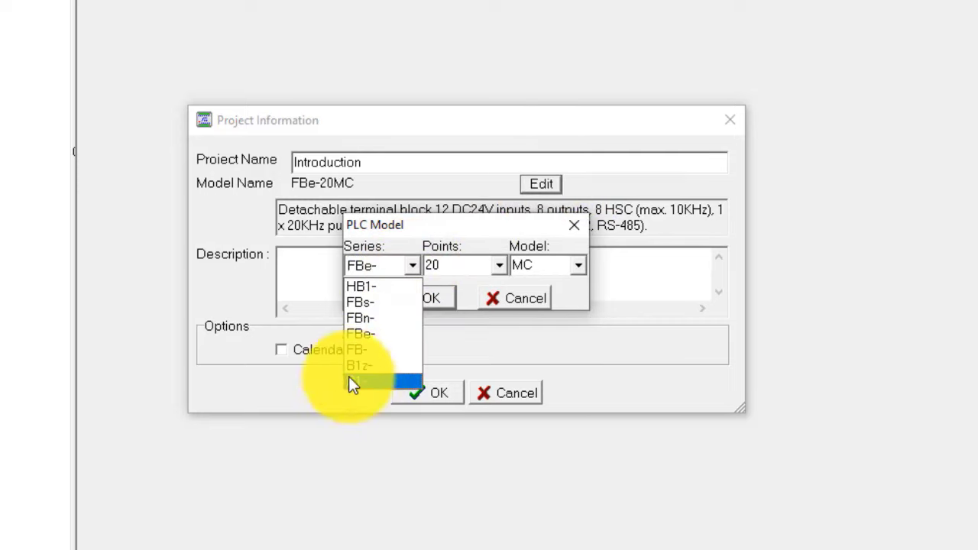
{"action": "left_click", "coordinate": [373, 302]}
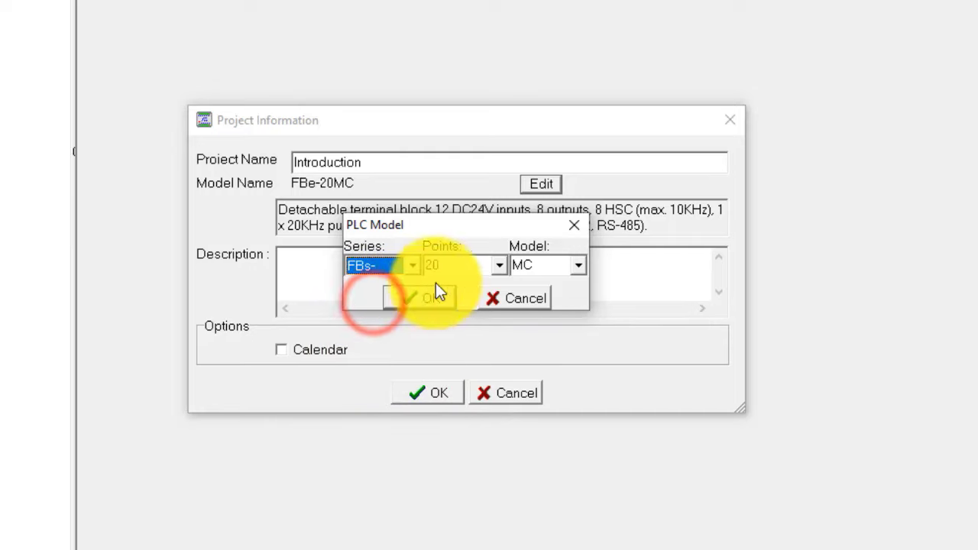
{"action": "left_click", "coordinate": [495, 267]}
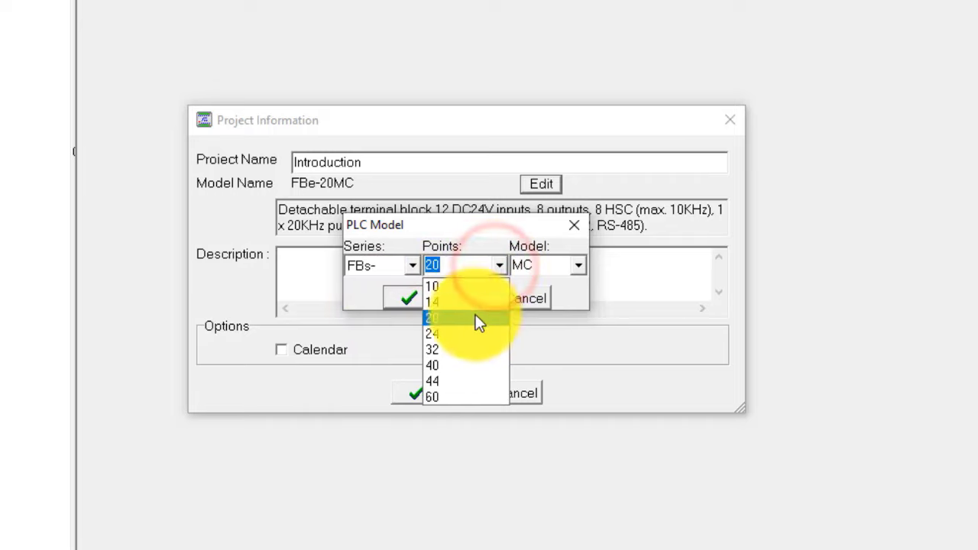
{"action": "left_click", "coordinate": [469, 334]}
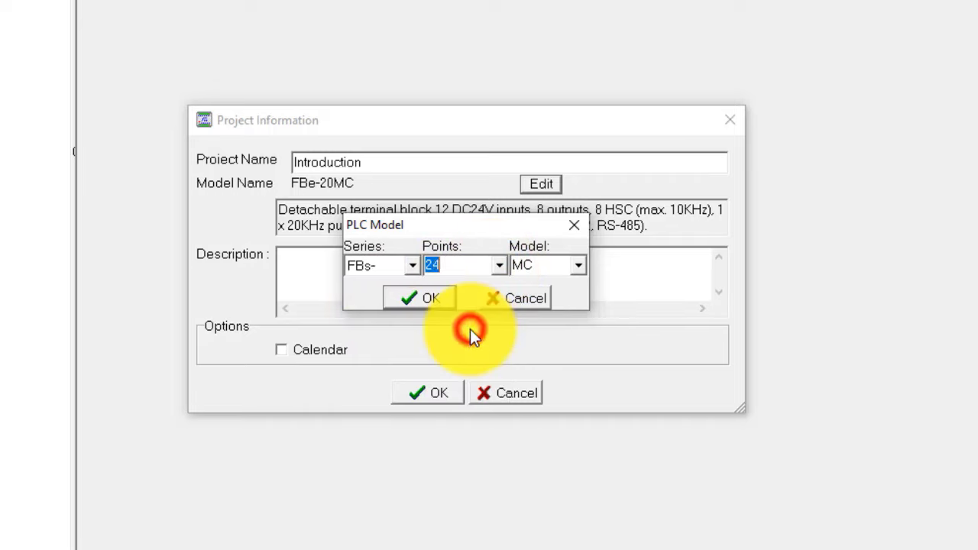
{"action": "left_click", "coordinate": [572, 267]}
{"action": "left_click", "coordinate": [556, 285]}
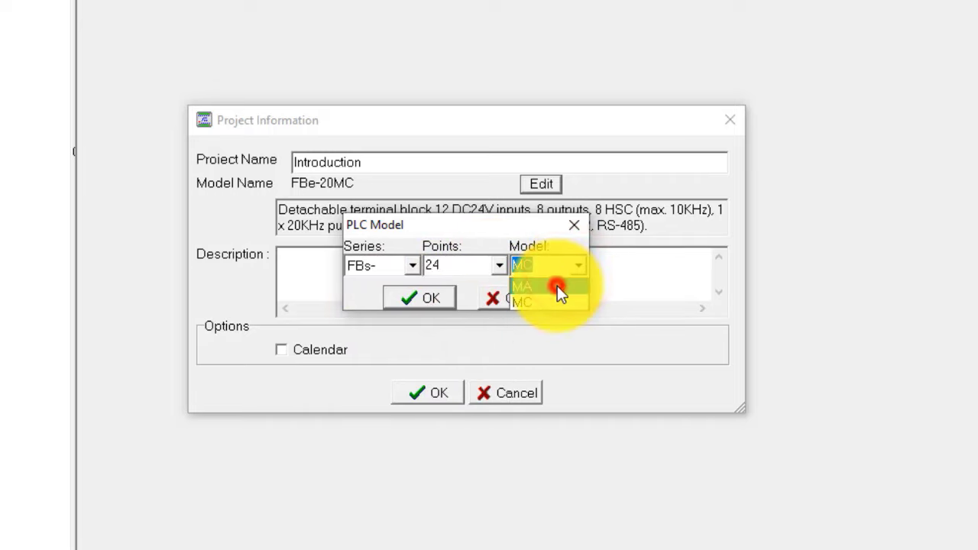
{"action": "left_click", "coordinate": [414, 300]}
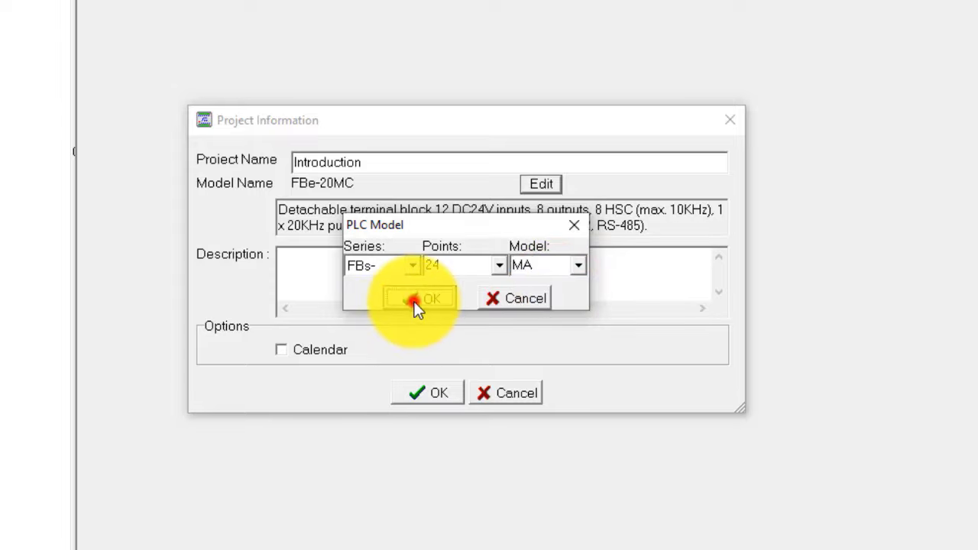
{"action": "left_click", "coordinate": [428, 390]}
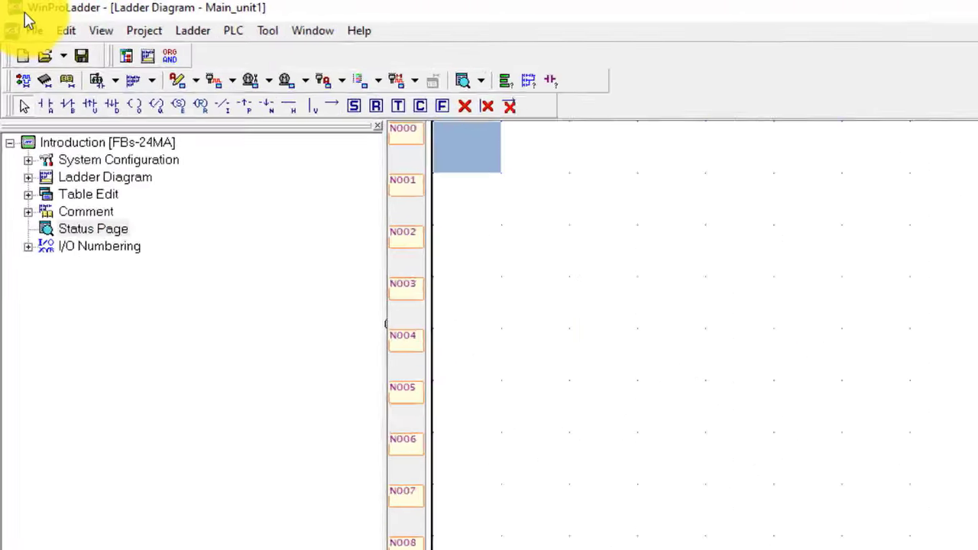
{"action": "left_click", "coordinate": [30, 28]}
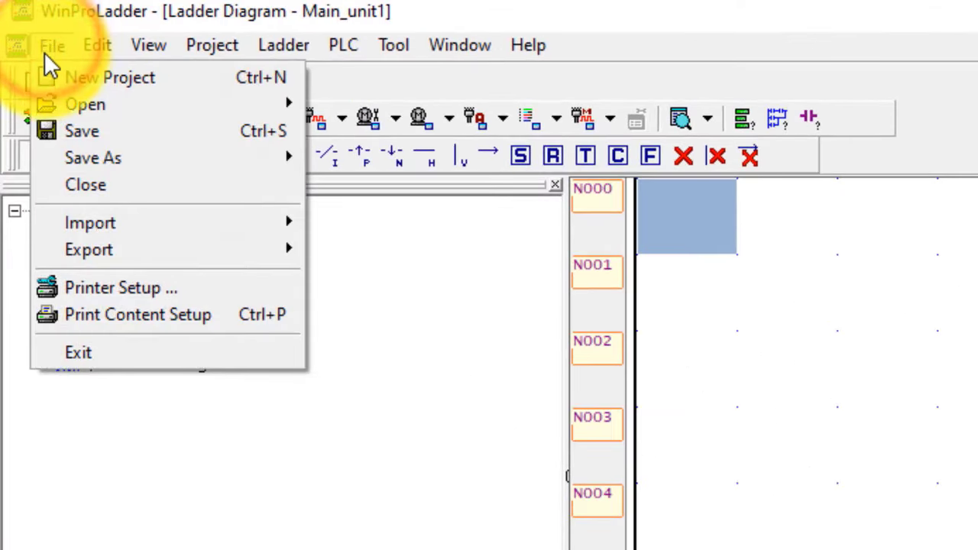
{"action": "mouse_move", "coordinate": [71, 103]}
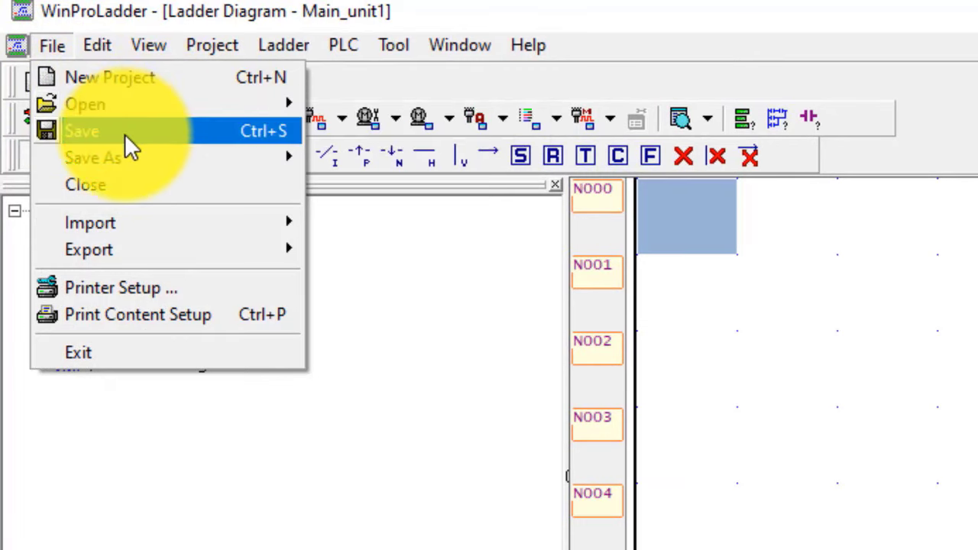
{"action": "mouse_move", "coordinate": [138, 227]}
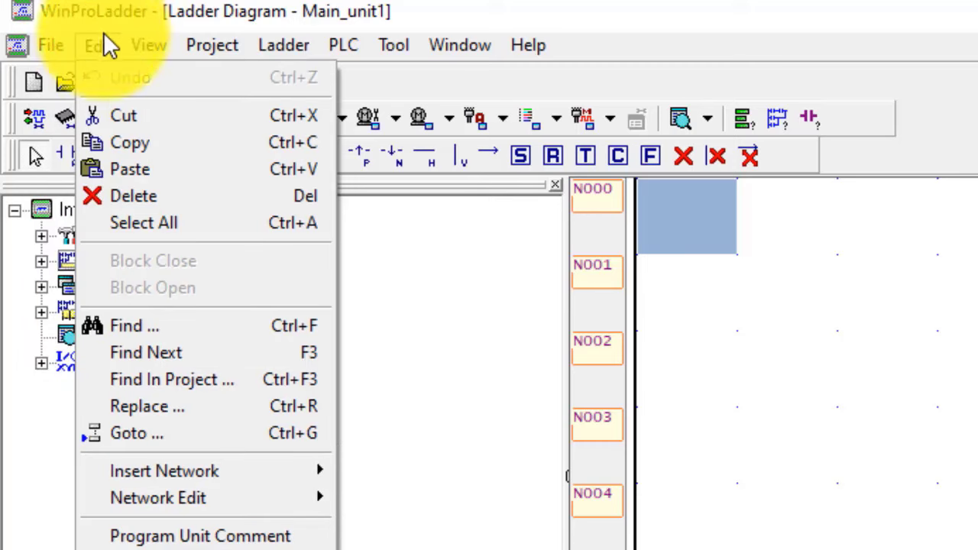
{"action": "left_click", "coordinate": [101, 42]}
{"action": "left_click", "coordinate": [101, 42]}
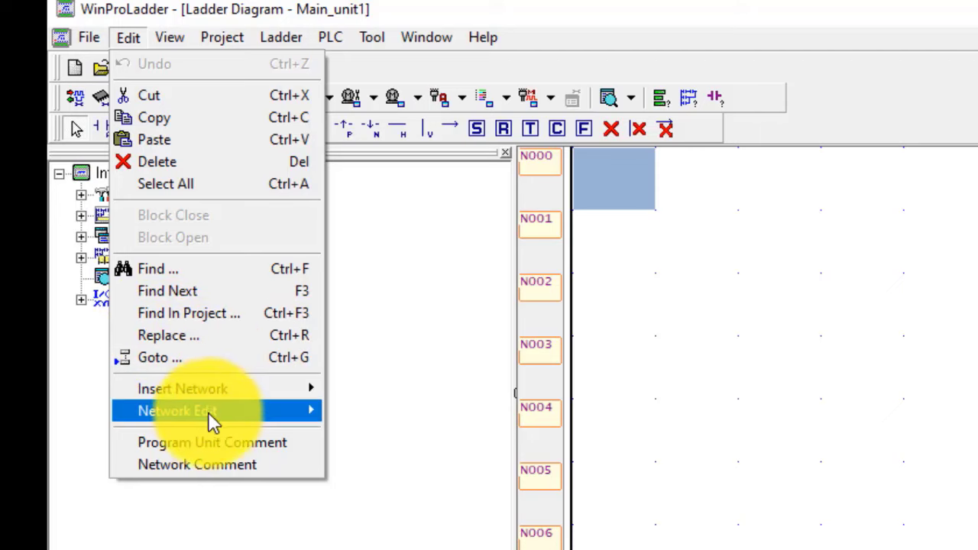
{"action": "mouse_move", "coordinate": [168, 30]}
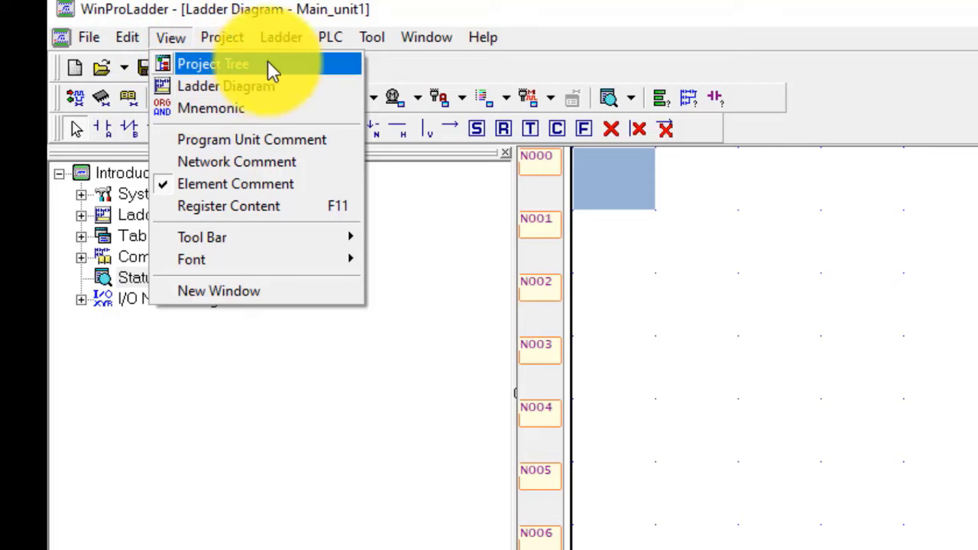
{"action": "left_click", "coordinate": [210, 83]}
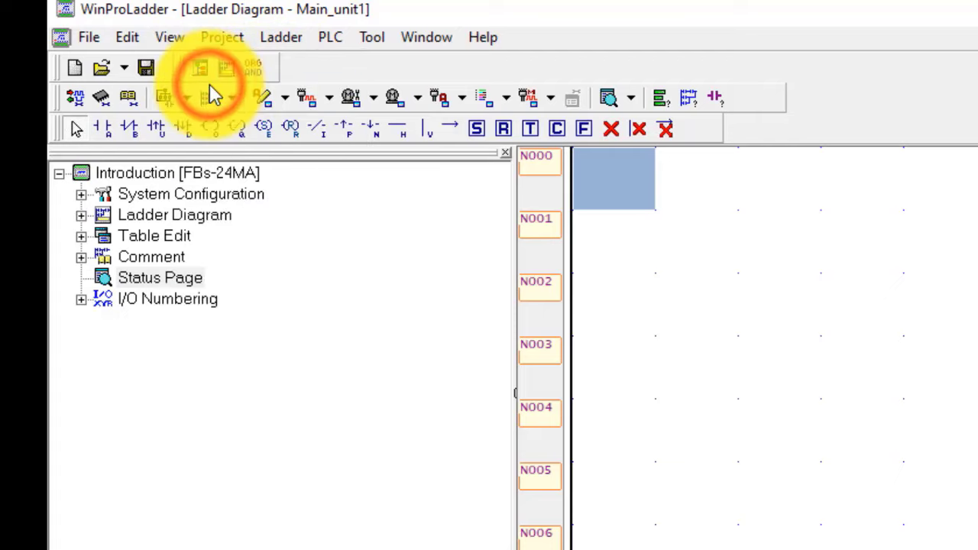
Try the Biggest font size for the ladder diagram and return it to Medium
{"action": "left_click", "coordinate": [172, 37]}
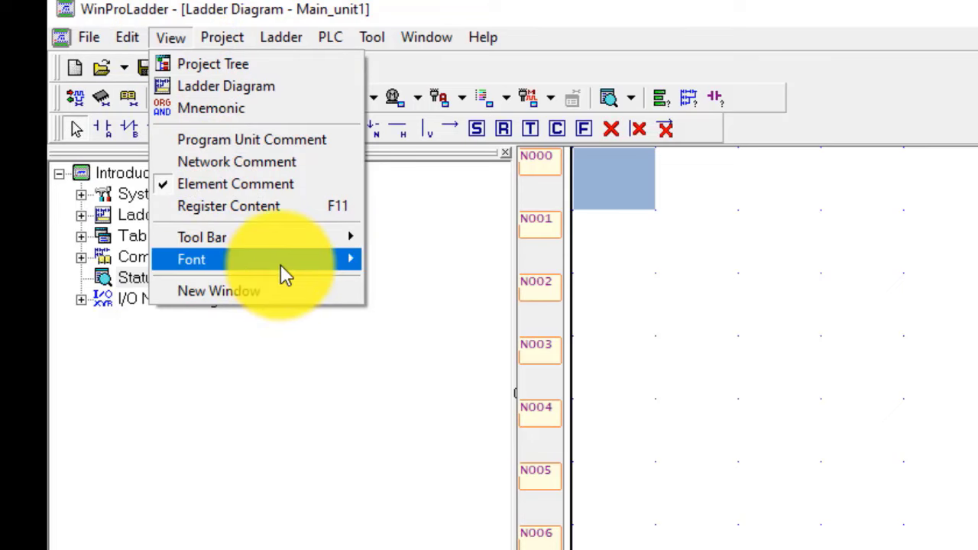
{"action": "mouse_move", "coordinate": [280, 261]}
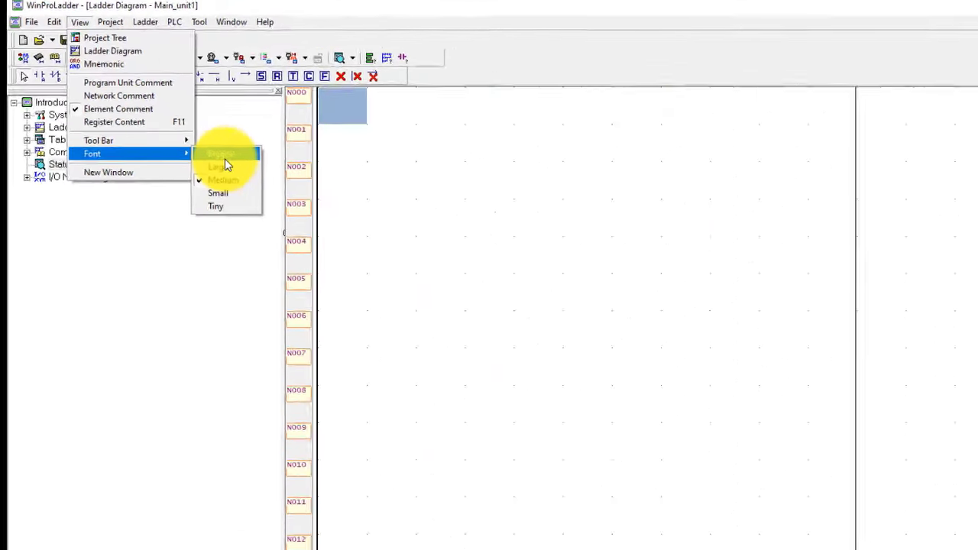
{"action": "left_click", "coordinate": [191, 137]}
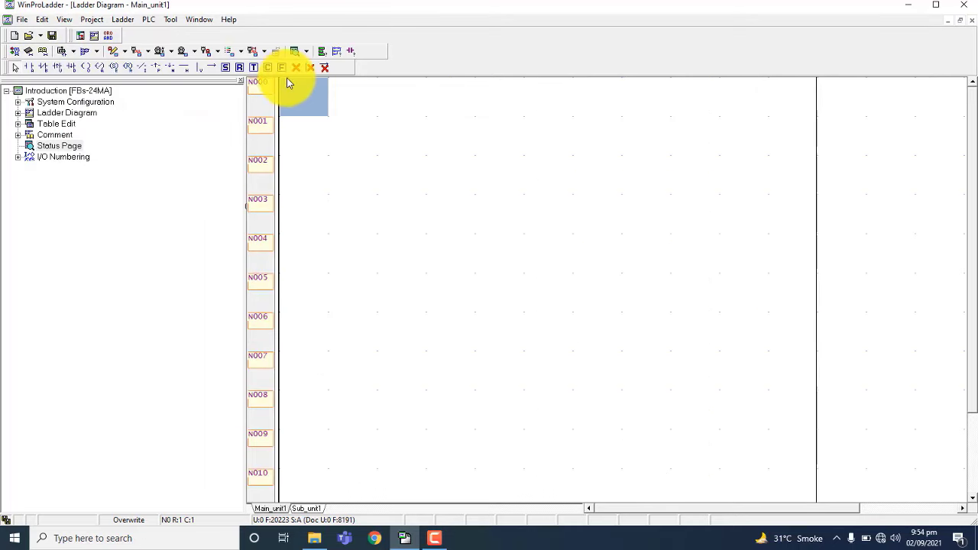
{"action": "left_click", "coordinate": [67, 19]}
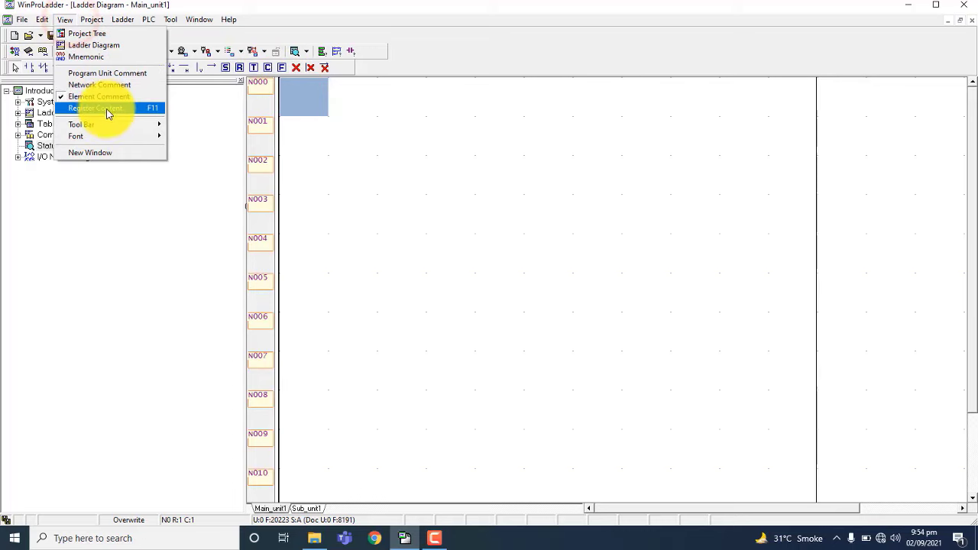
{"action": "mouse_move", "coordinate": [118, 137]}
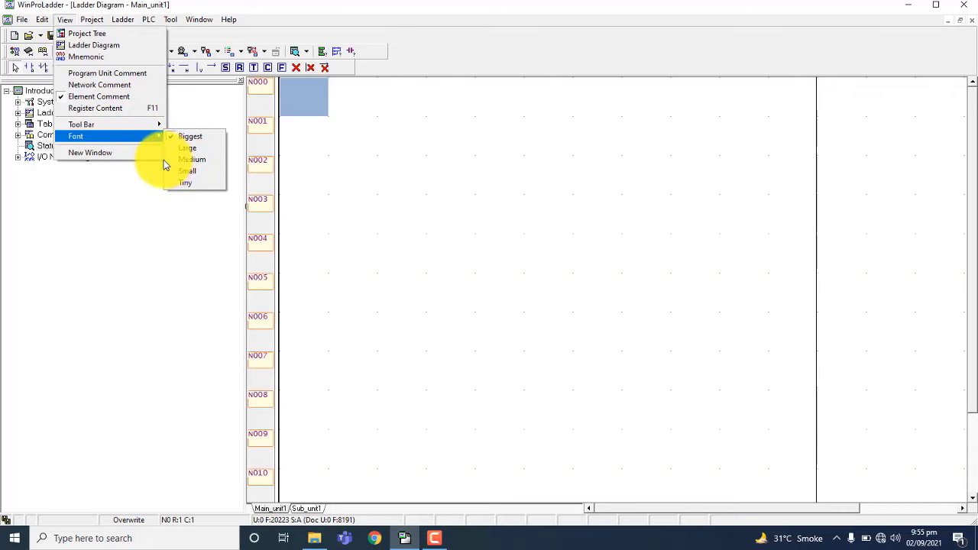
{"action": "left_click", "coordinate": [187, 161]}
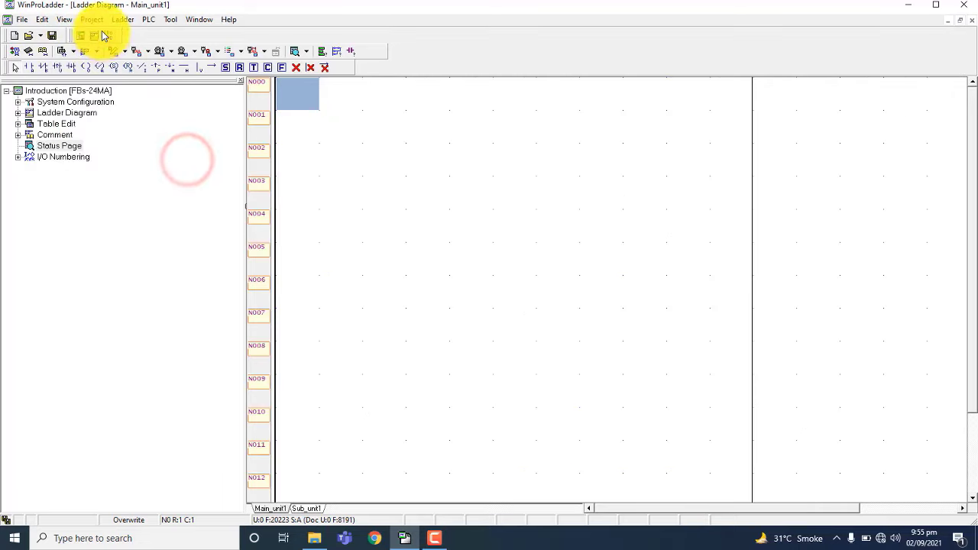
Try hiding the Project toolbar and show it again
{"action": "left_click", "coordinate": [66, 21]}
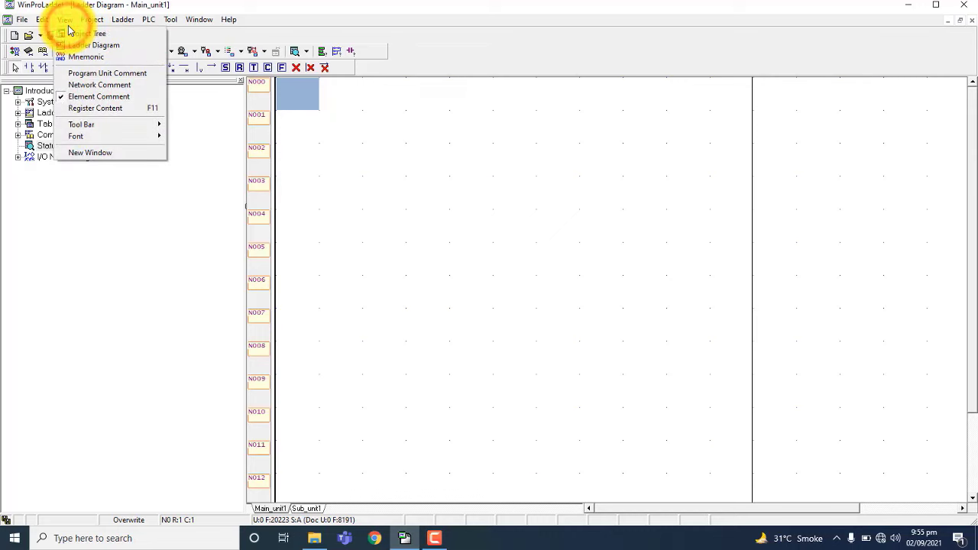
{"action": "mouse_move", "coordinate": [92, 127]}
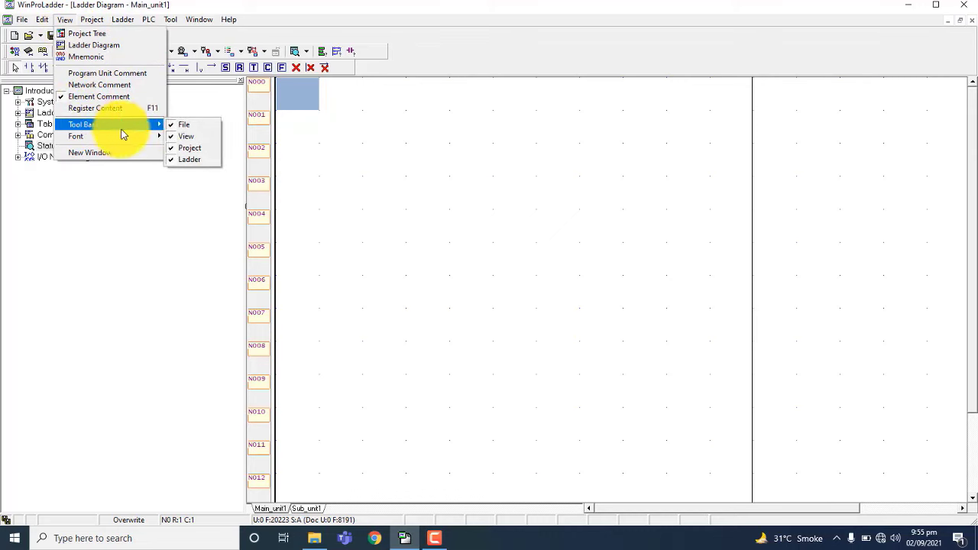
{"action": "left_click", "coordinate": [173, 147]}
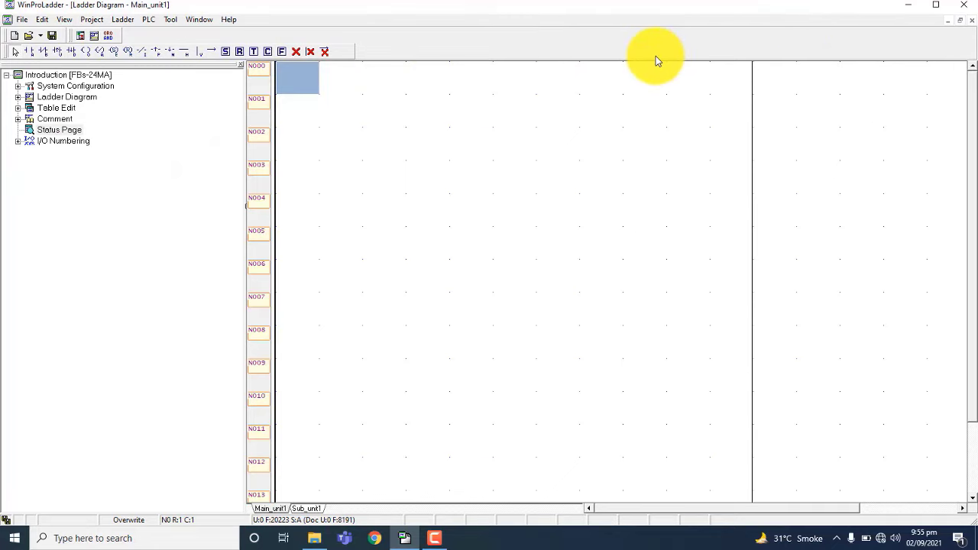
{"action": "left_click", "coordinate": [65, 19]}
{"action": "mouse_move", "coordinate": [108, 124]}
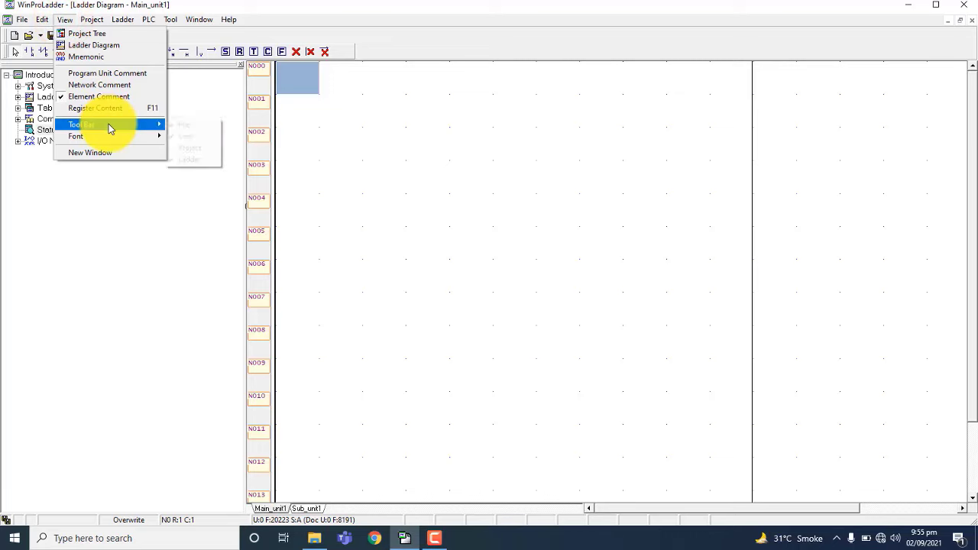
{"action": "left_click", "coordinate": [181, 148]}
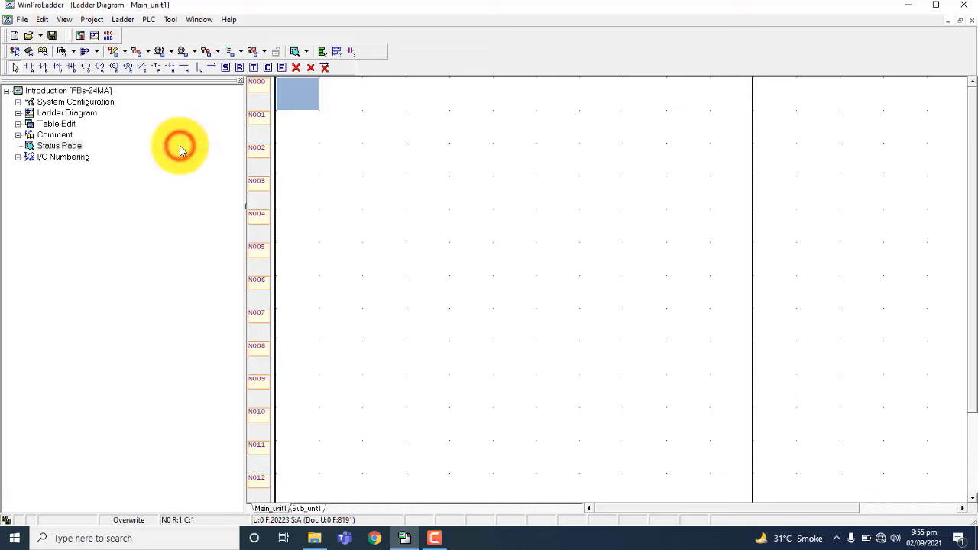
Try toggling the display of the Ladder toolbar
{"action": "left_click", "coordinate": [65, 20]}
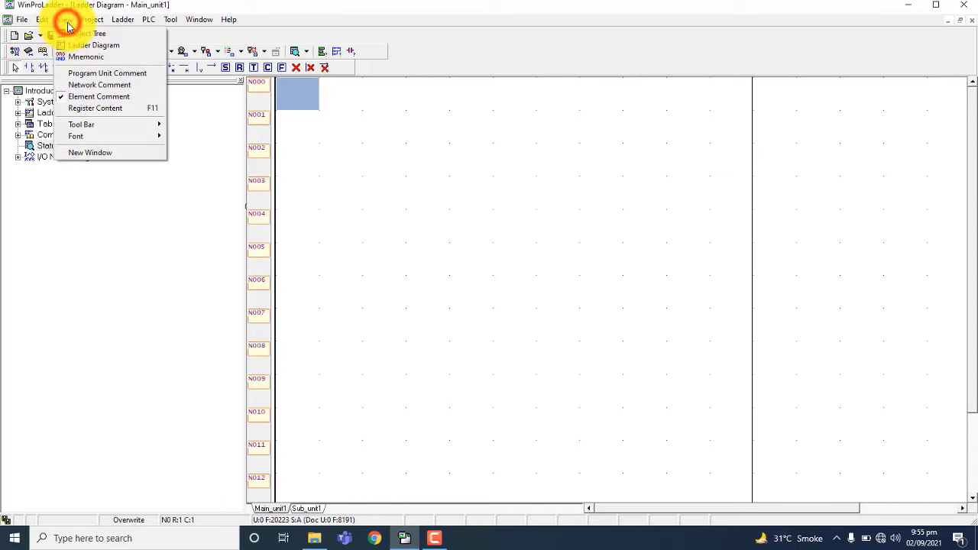
{"action": "mouse_move", "coordinate": [98, 125]}
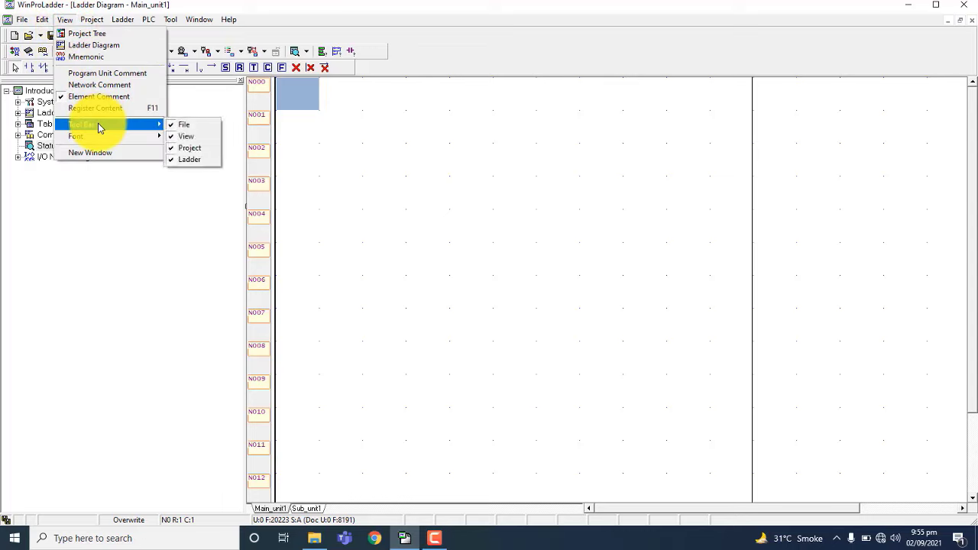
{"action": "left_click", "coordinate": [180, 160]}
Review the I/O configuration's timer/counter, interrupt, output, input, temperature and AI settings, and close it without changes
{"action": "left_click", "coordinate": [91, 20]}
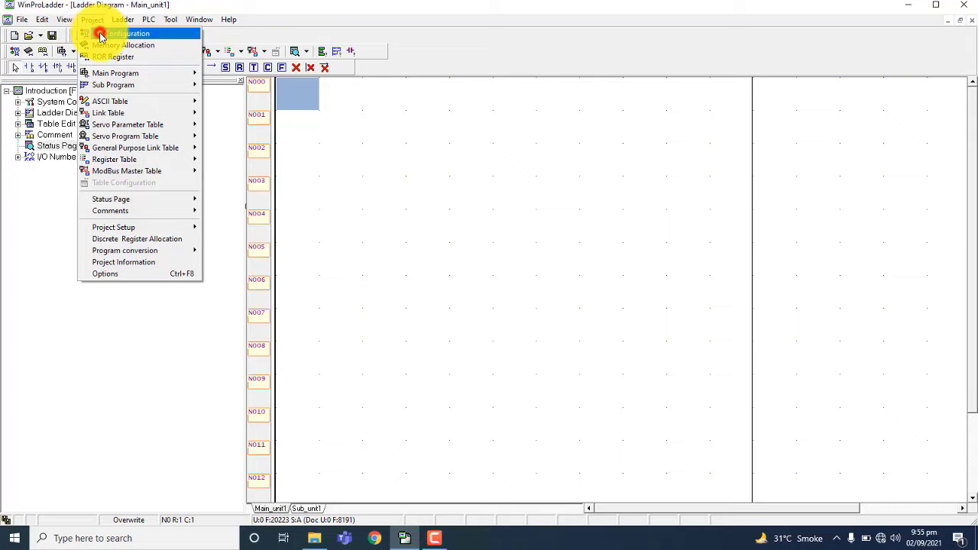
{"action": "left_click", "coordinate": [100, 36]}
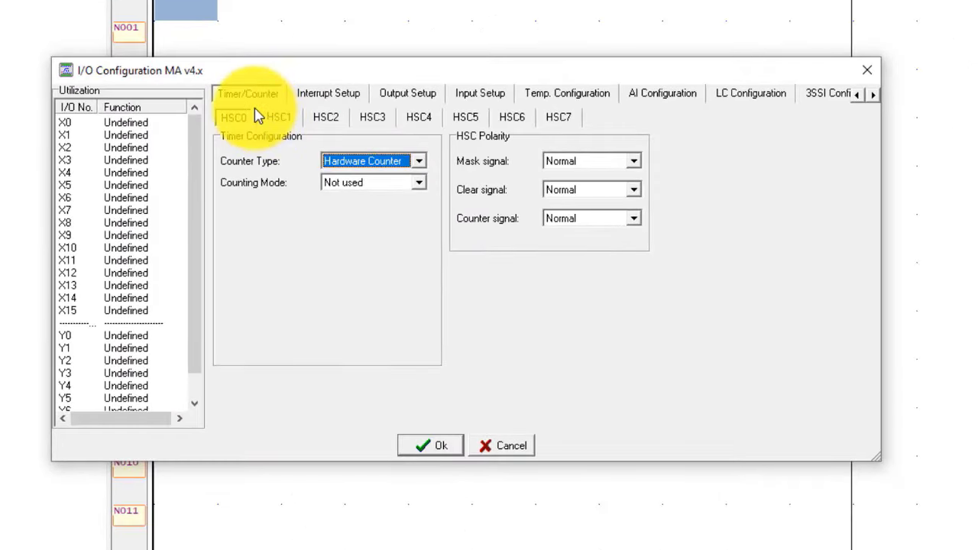
{"action": "left_click", "coordinate": [340, 99]}
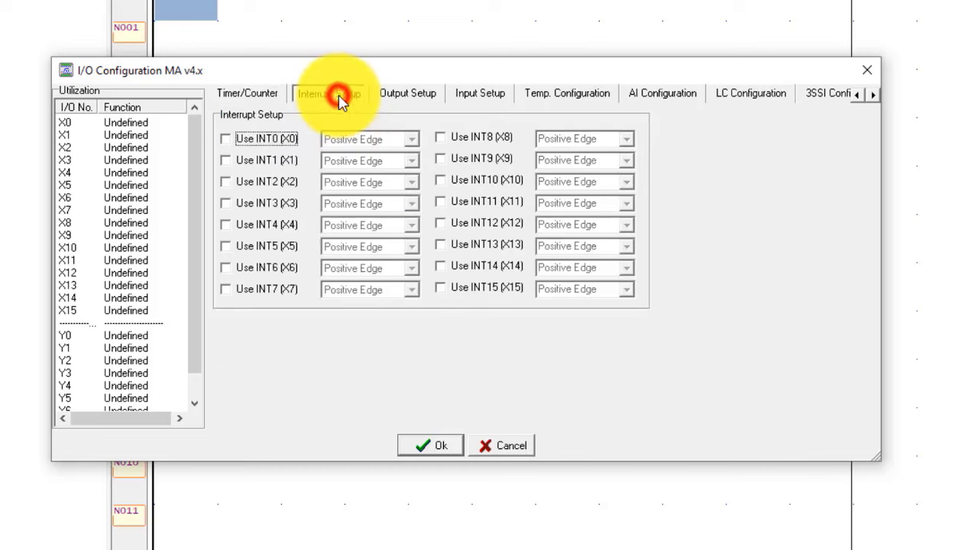
{"action": "left_click", "coordinate": [405, 98]}
{"action": "left_click", "coordinate": [472, 100]}
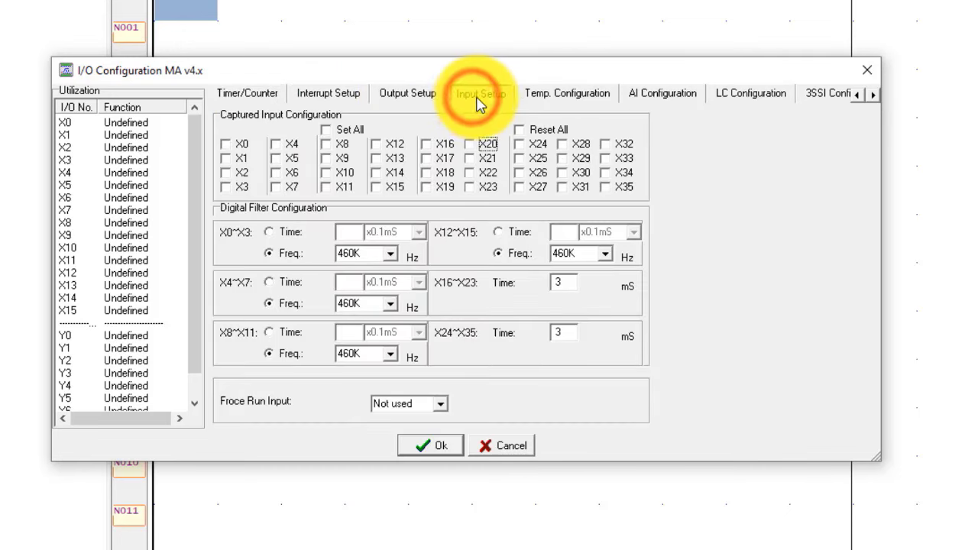
{"action": "left_click", "coordinate": [547, 101]}
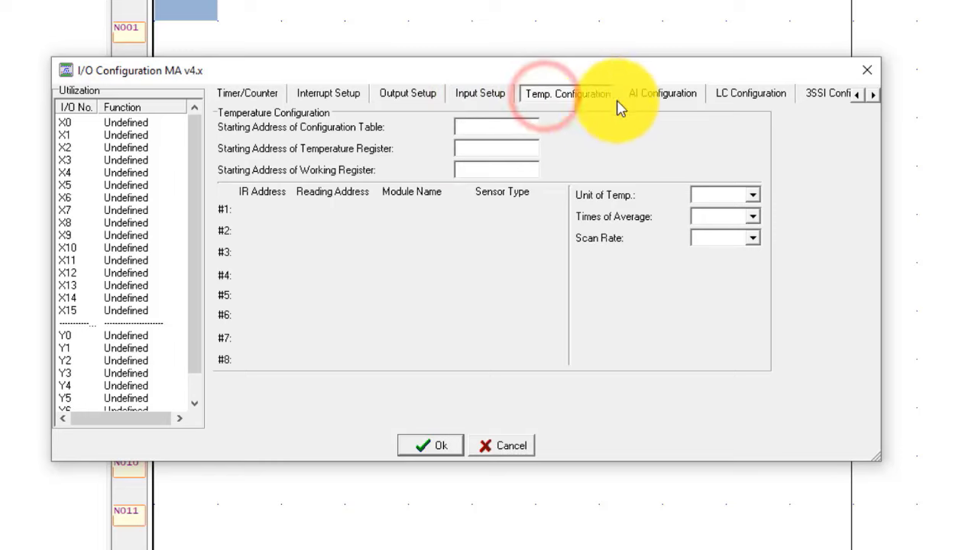
{"action": "left_click", "coordinate": [653, 97]}
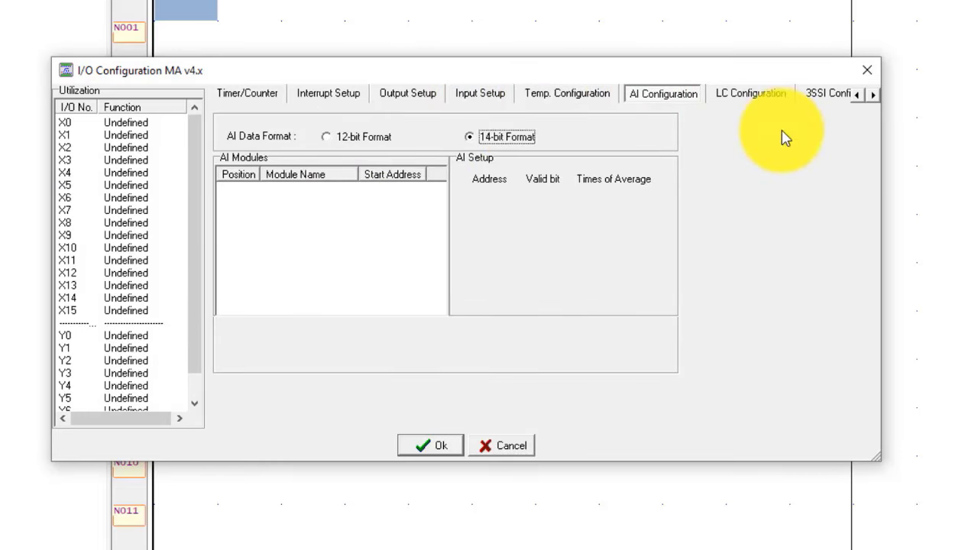
{"action": "left_click", "coordinate": [411, 443]}
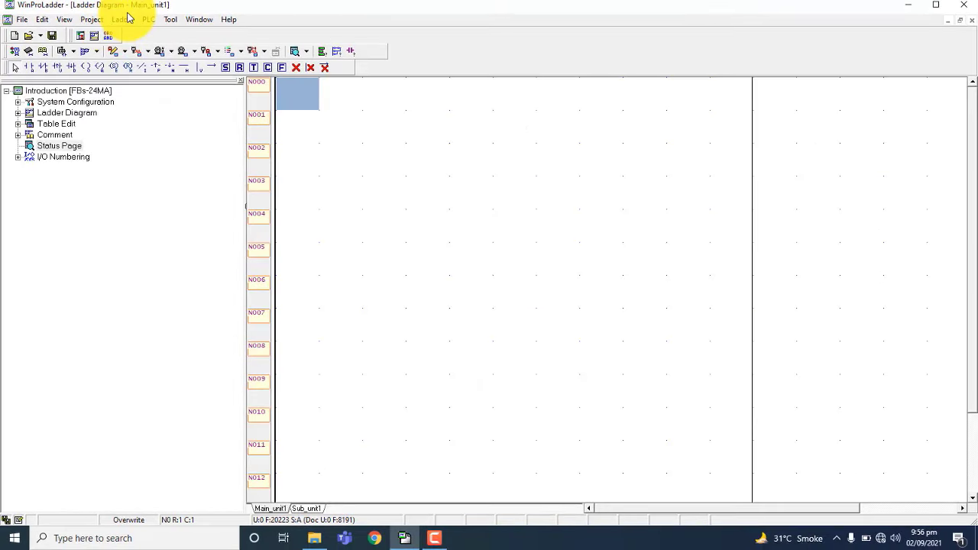
Review the project's memory allocation and its discrete and register allocation, and close both
{"action": "left_click", "coordinate": [88, 20]}
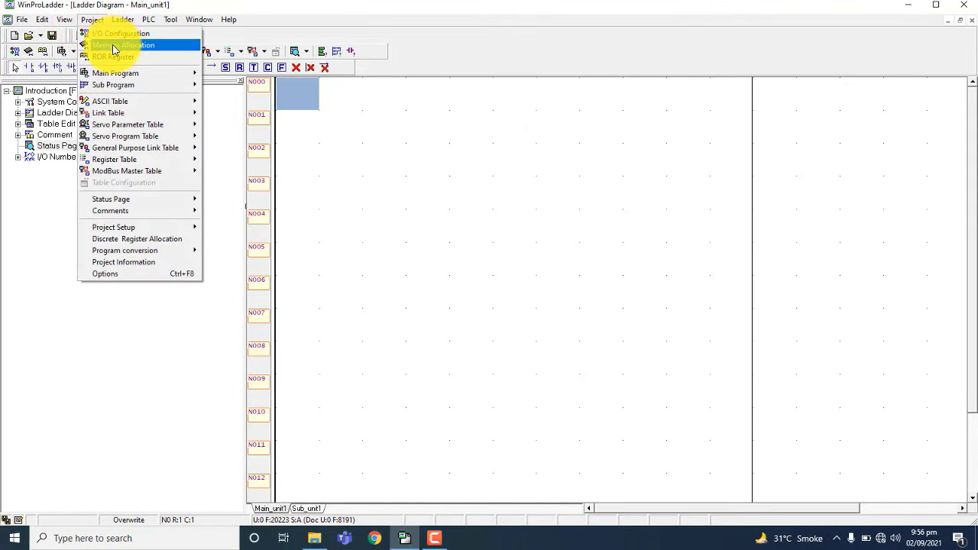
{"action": "left_click", "coordinate": [113, 46]}
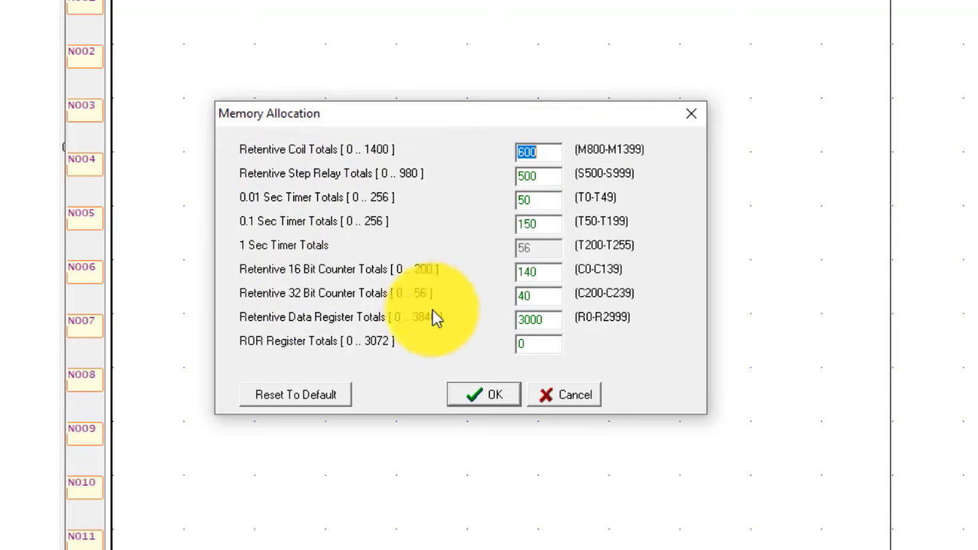
{"action": "left_click", "coordinate": [475, 387]}
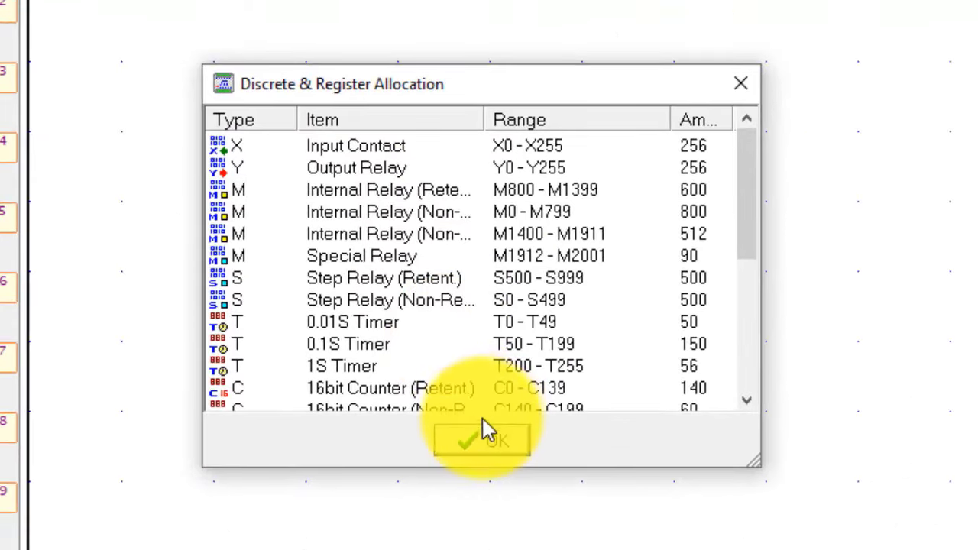
{"action": "left_click", "coordinate": [473, 413]}
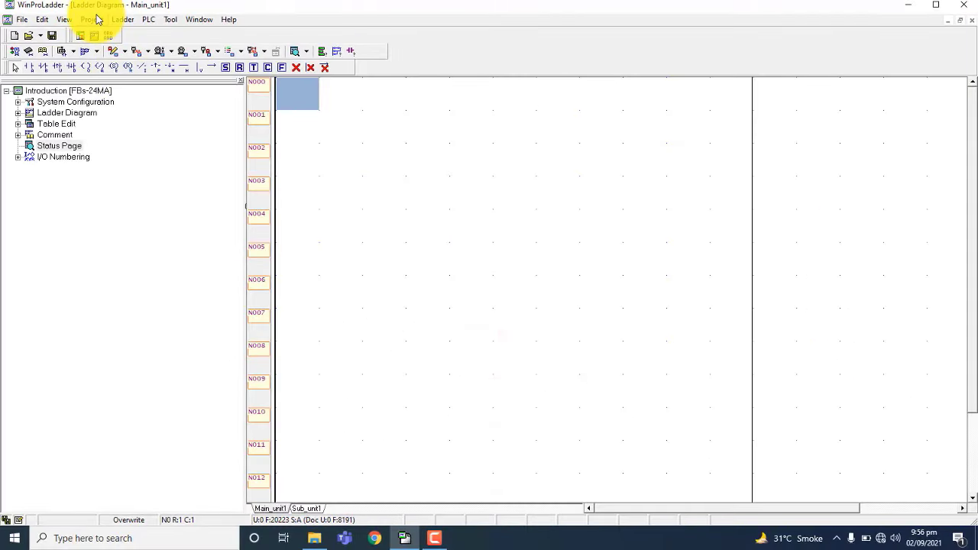
Examine the project commands for link, servo, general purpose link, register and ModBus master tables, status pages and comments
{"action": "left_click", "coordinate": [91, 20]}
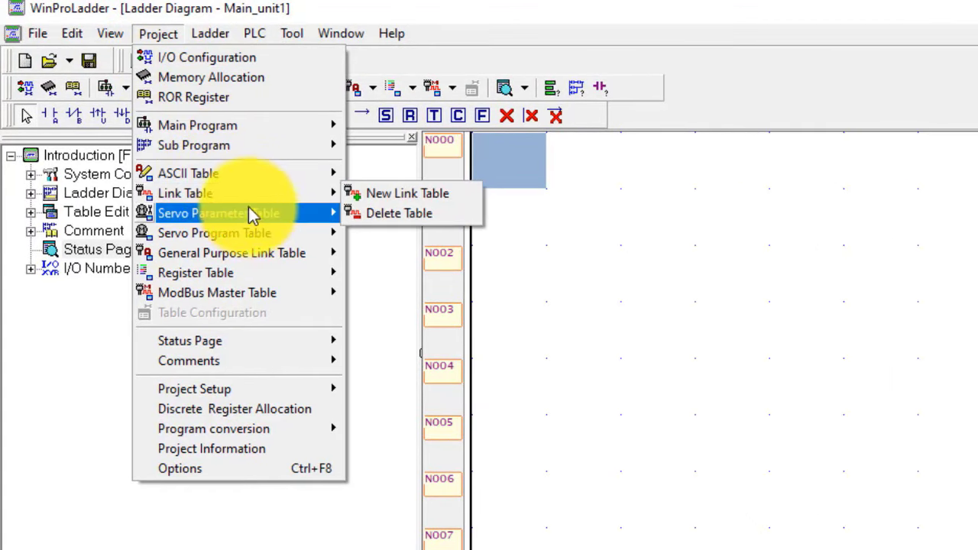
{"action": "mouse_move", "coordinate": [248, 210]}
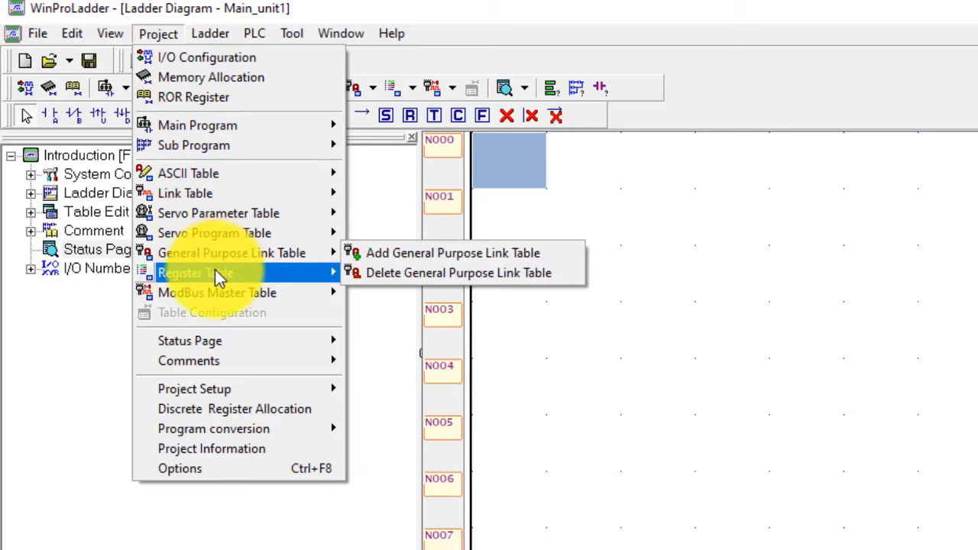
{"action": "mouse_move", "coordinate": [203, 294]}
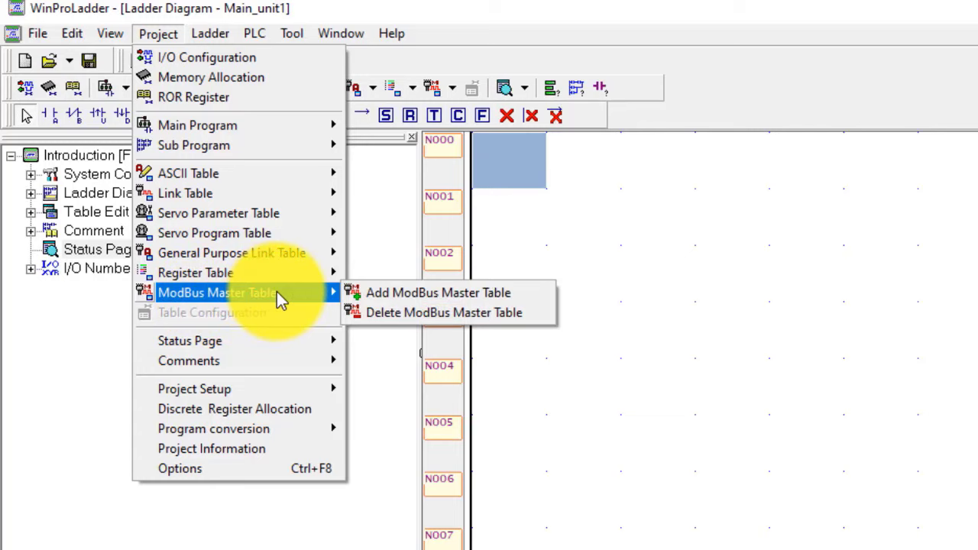
{"action": "mouse_move", "coordinate": [239, 274]}
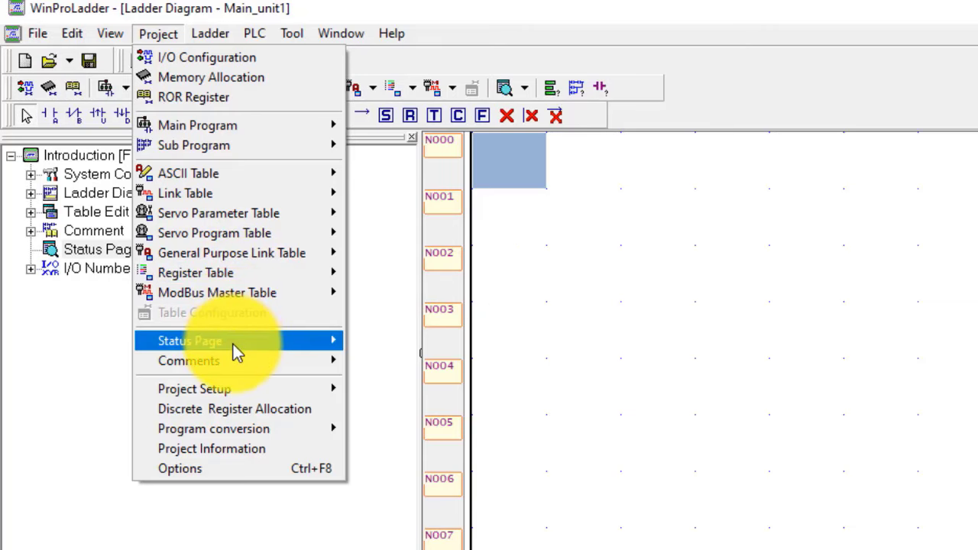
{"action": "mouse_move", "coordinate": [233, 344]}
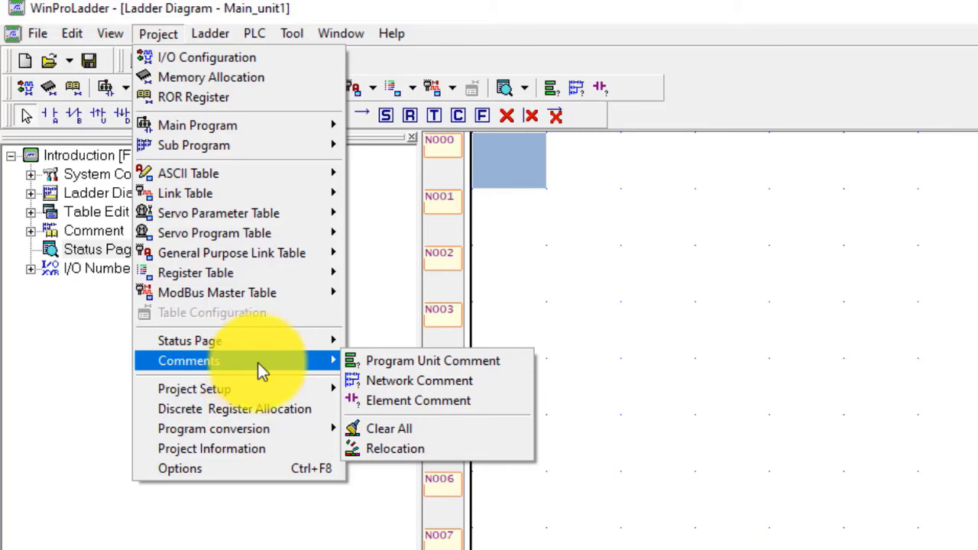
Examine the PLC commands for running, stopping, going on-line, simulation, settings and project status
{"action": "mouse_move", "coordinate": [208, 32]}
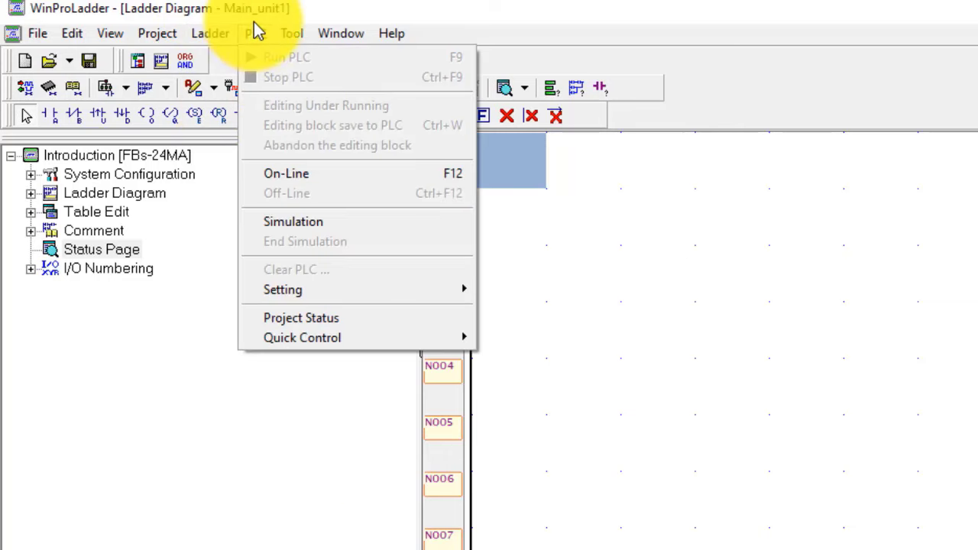
{"action": "mouse_move", "coordinate": [256, 34]}
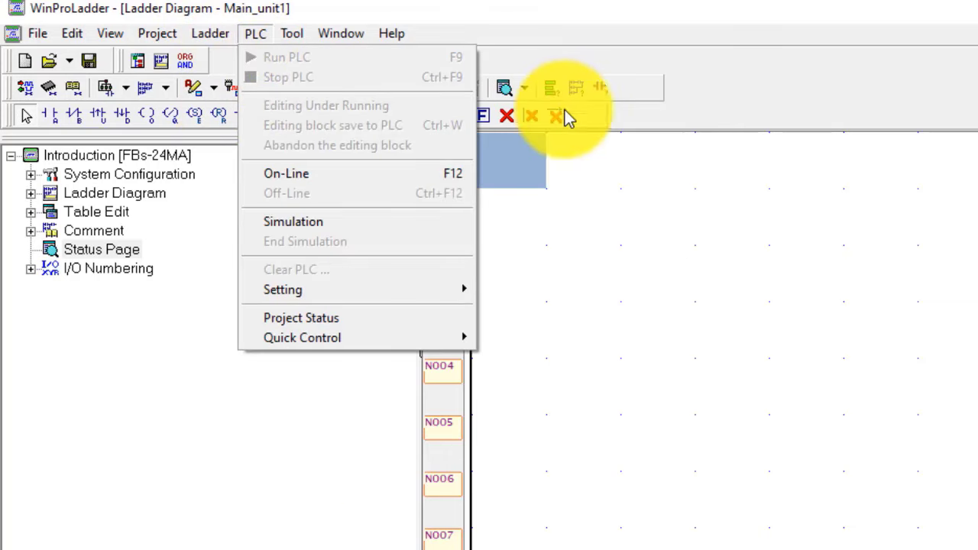
{"action": "left_click", "coordinate": [757, 128]}
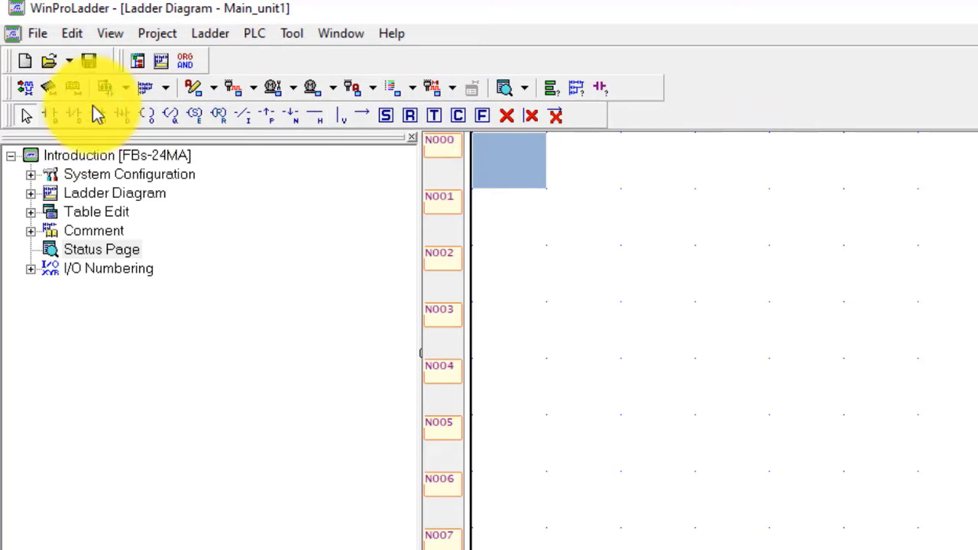
{"action": "left_click", "coordinate": [253, 32]}
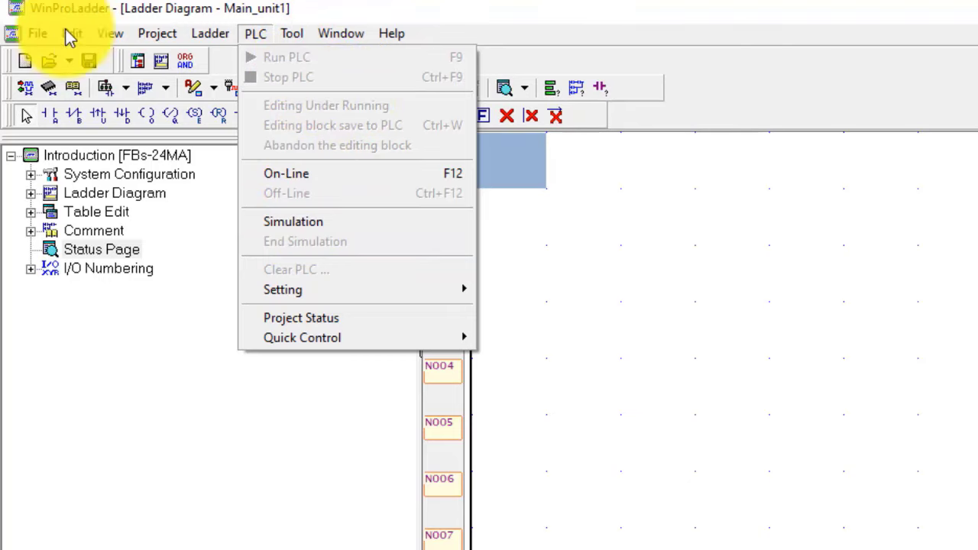
{"action": "left_click", "coordinate": [735, 247]}
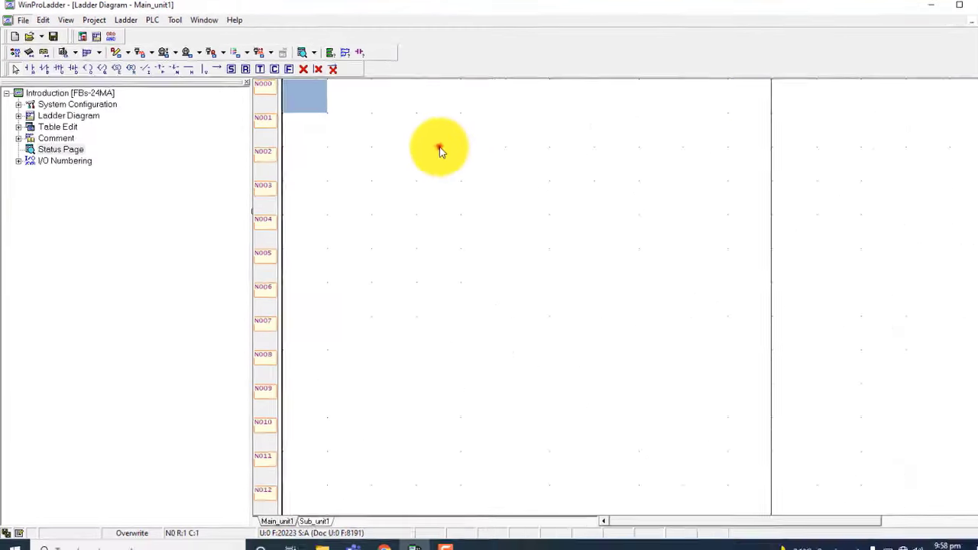
Expand the Comment branch of the project tree and select the first cell of network N000
{"action": "left_click", "coordinate": [440, 147]}
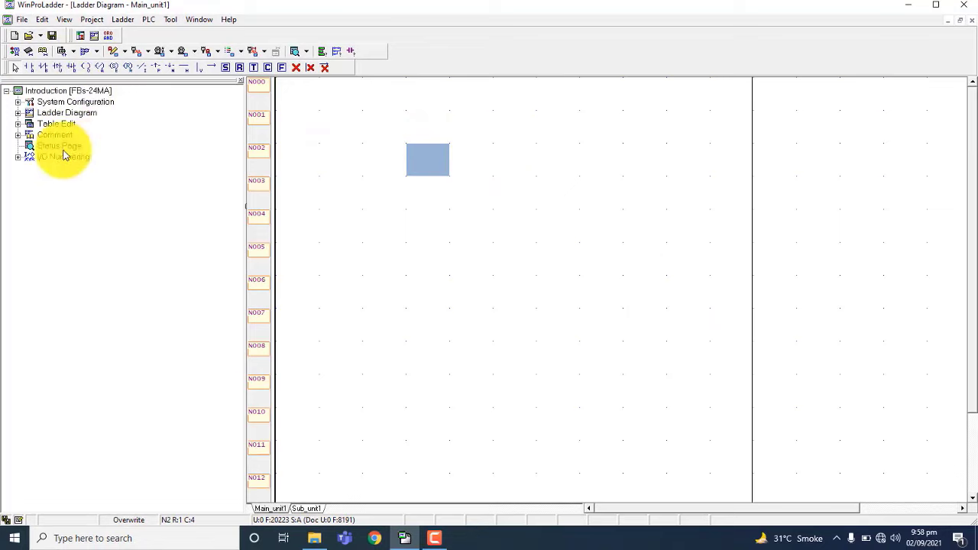
{"action": "left_click", "coordinate": [18, 135]}
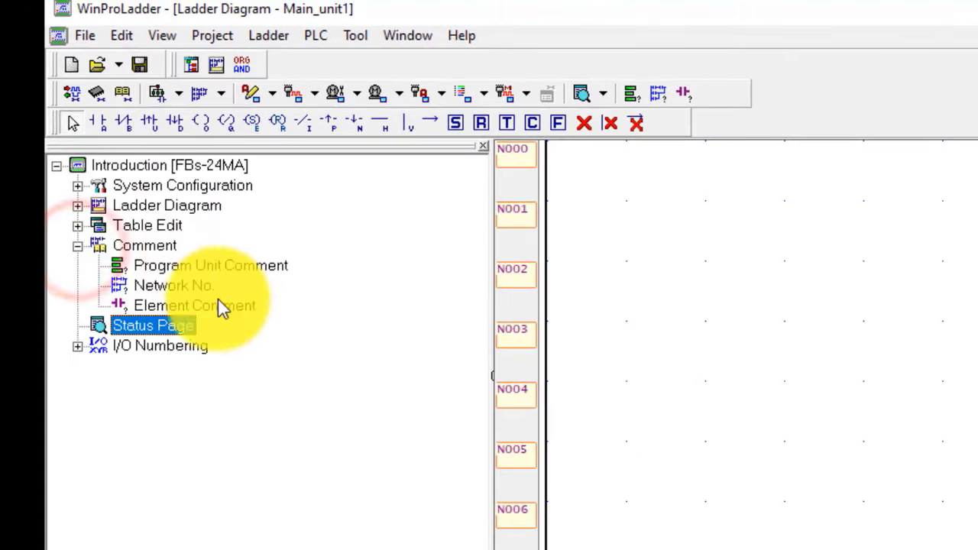
{"action": "left_click", "coordinate": [611, 153]}
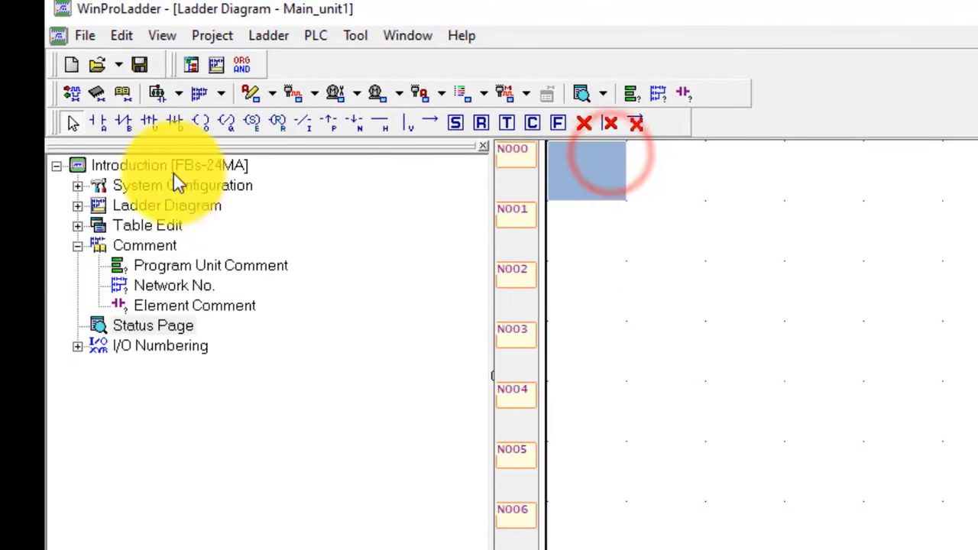
Place a normally open contact X0 with the comment input1 in the first cell of network N000
{"action": "left_click", "coordinate": [91, 120]}
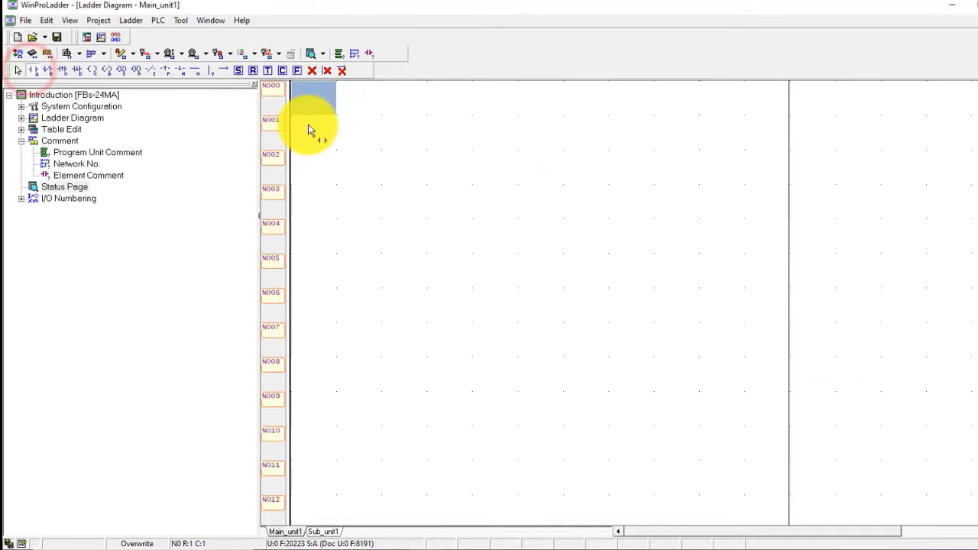
{"action": "left_click", "coordinate": [576, 153]}
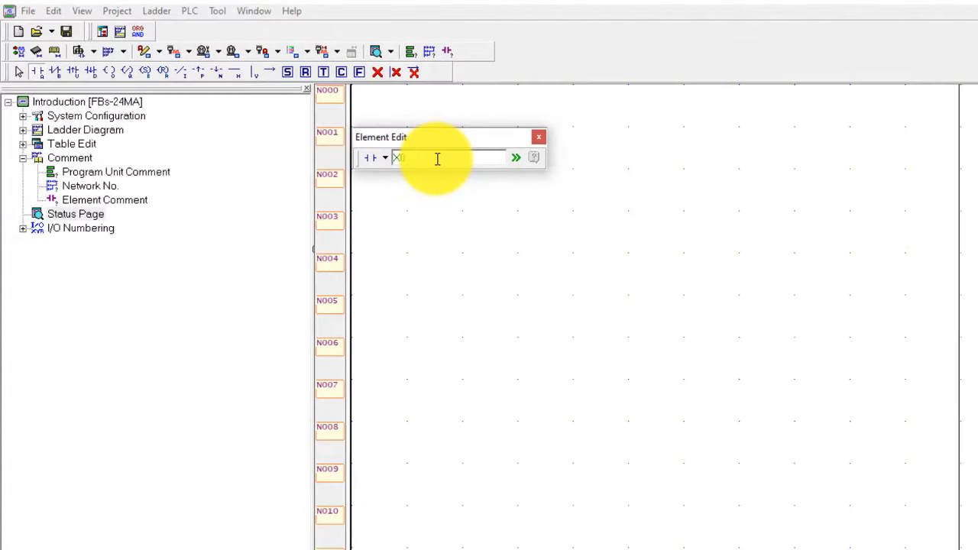
{"action": "type", "text": "X0"}
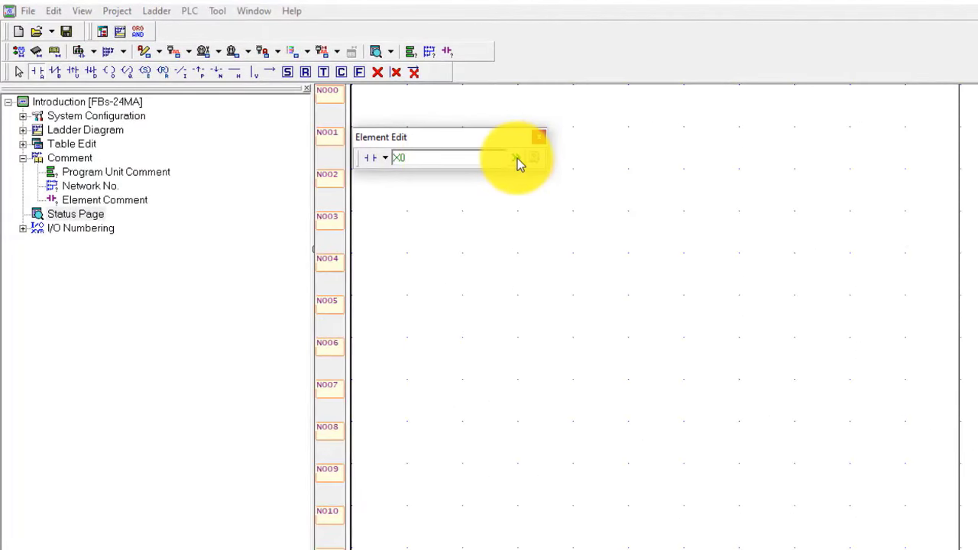
{"action": "left_click", "coordinate": [517, 159]}
{"action": "left_click", "coordinate": [455, 187]}
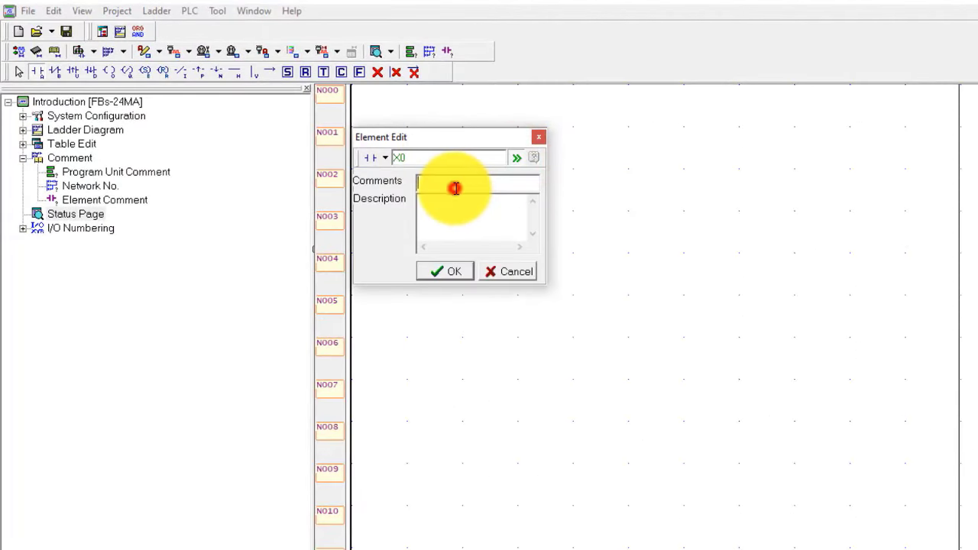
{"action": "left_click", "coordinate": [447, 272]}
{"action": "left_click", "coordinate": [464, 161]}
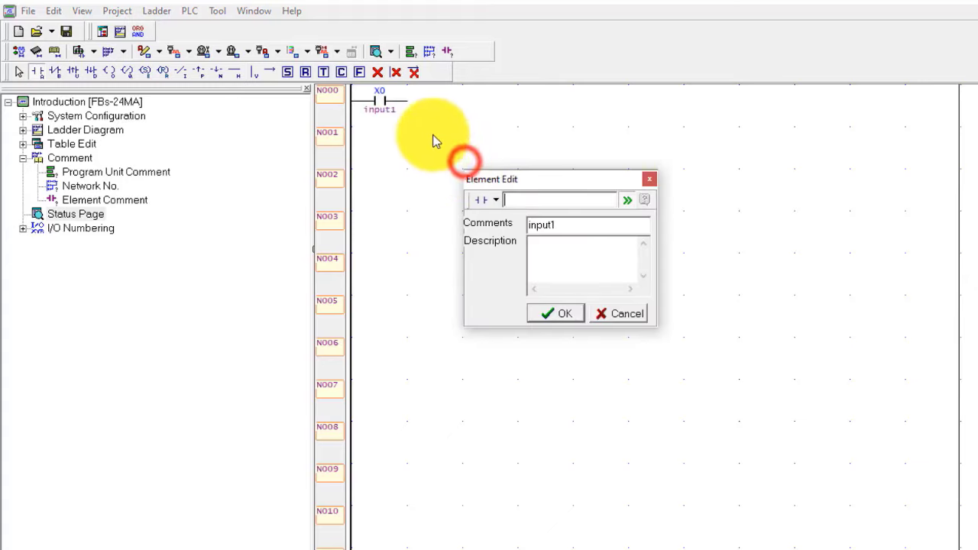
{"action": "left_click", "coordinate": [649, 179]}
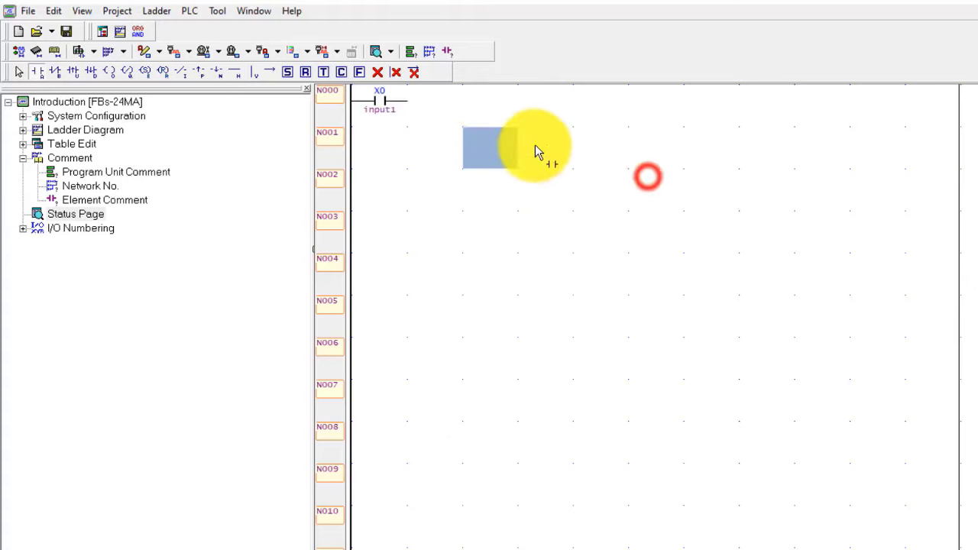
{"action": "left_click", "coordinate": [443, 90]}
{"action": "left_click", "coordinate": [590, 137]}
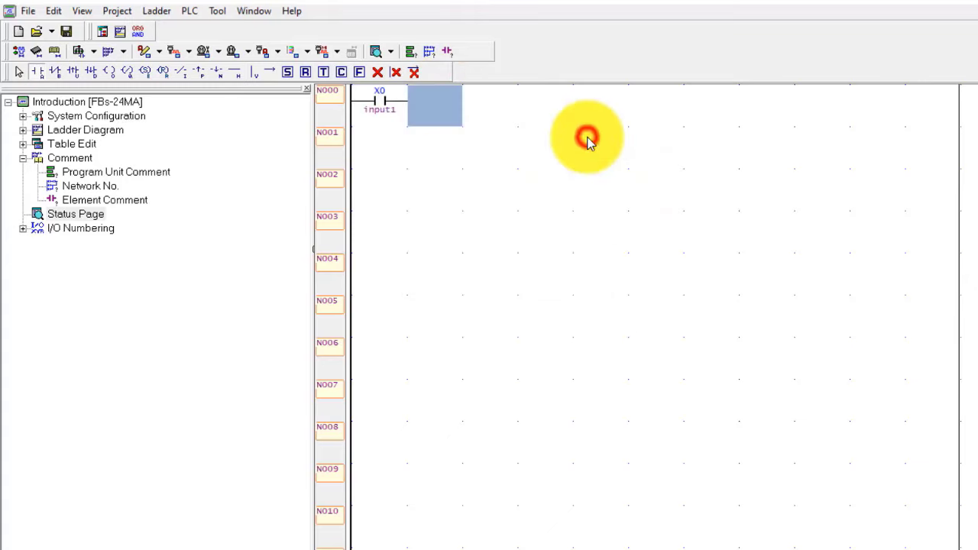
Add an output coil Y0 to network N000 after contact X0, annotating it as output1
{"action": "left_click", "coordinate": [109, 71]}
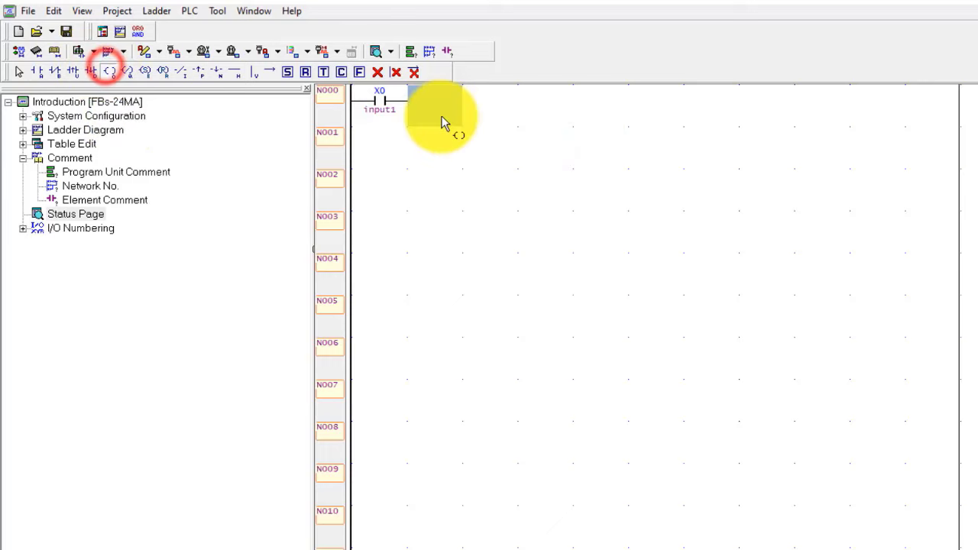
{"action": "left_click", "coordinate": [445, 101]}
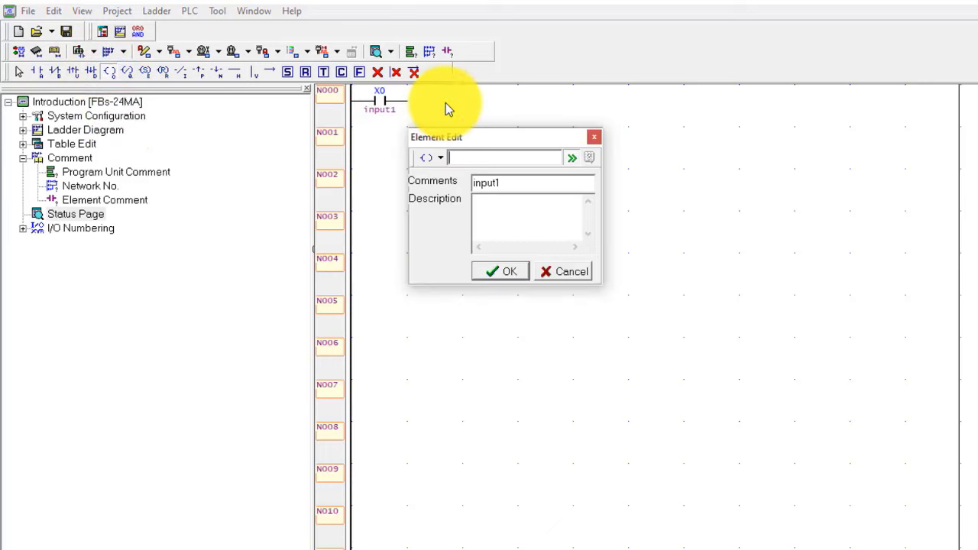
{"action": "type", "text": "Y0"}
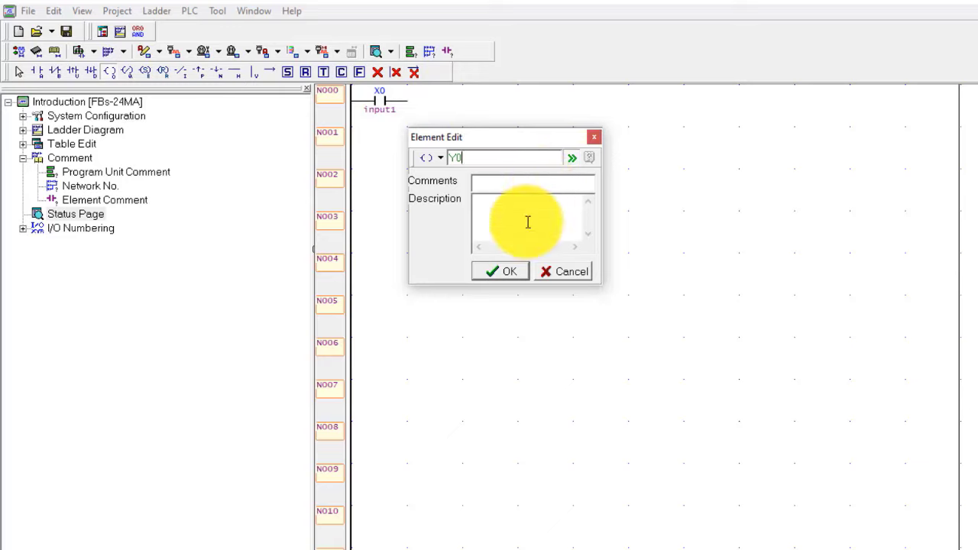
{"action": "type", "text": "output1"}
{"action": "left_click", "coordinate": [480, 272]}
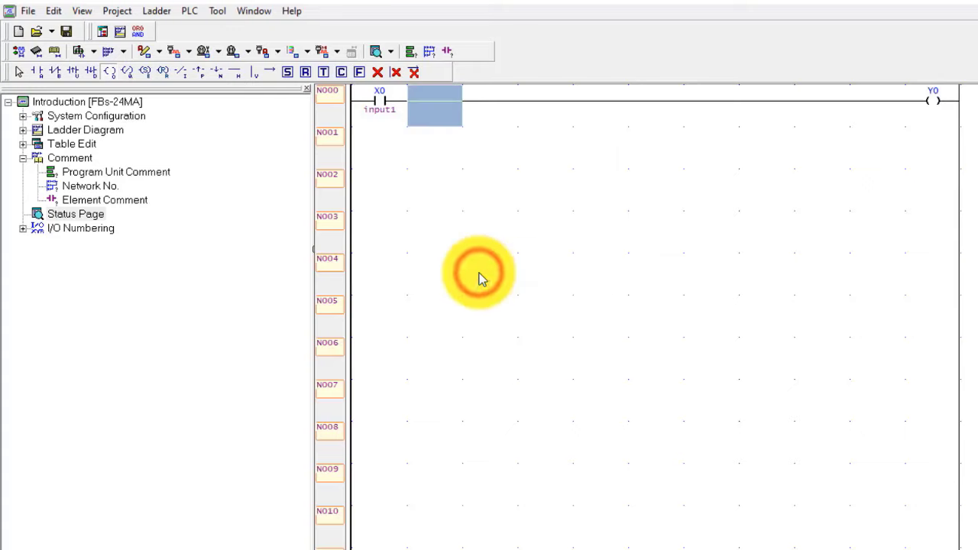